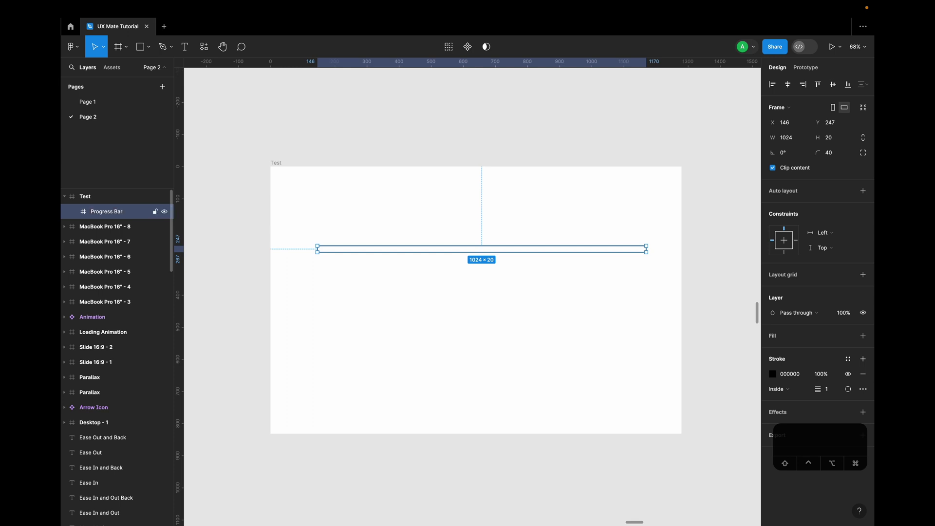
# Step: Move the Progress Bar frame out of the Test frame onto the empty canvas above it, toward Test's left side
pyautogui.moveTo(390, 251); pyautogui.dragTo(387, 121)
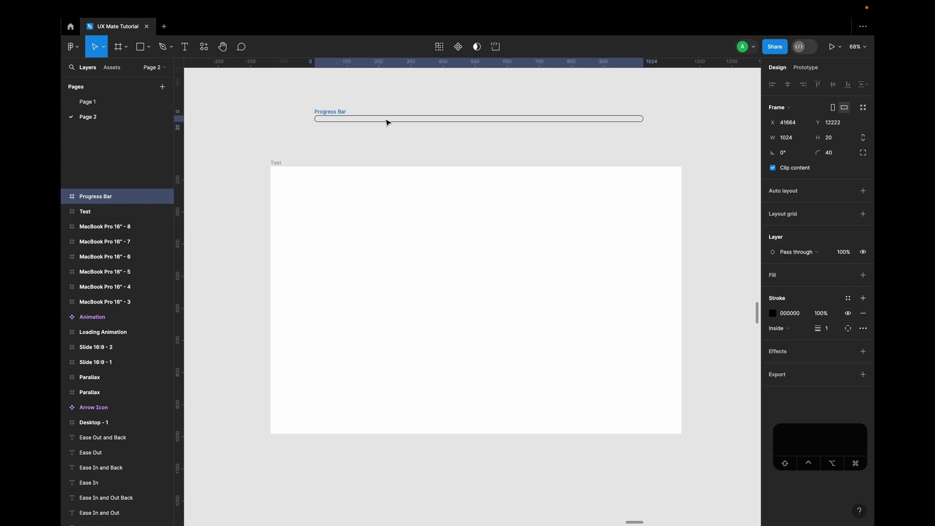
pyautogui.scroll(3, 386, 121)
pyautogui.scroll(5, 352, 195)
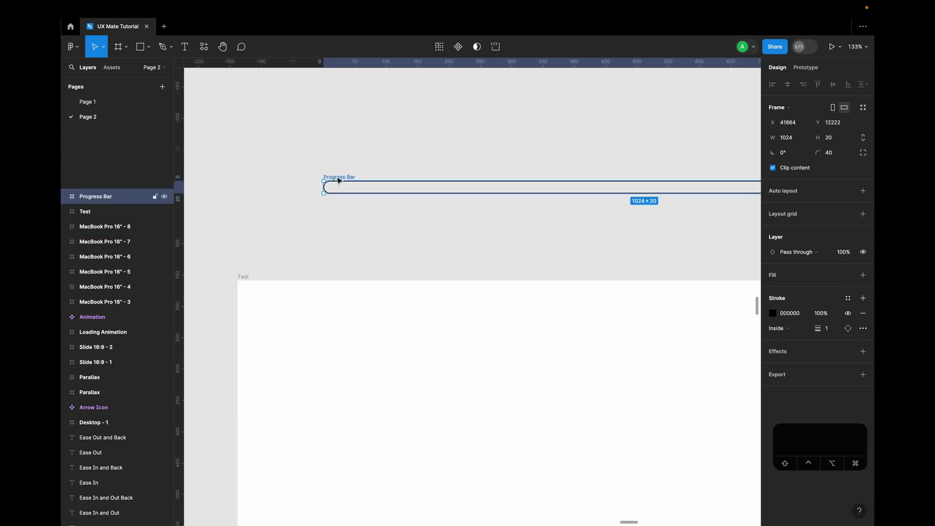
pyautogui.moveTo(353, 195); pyautogui.dragTo(318, 195)
pyautogui.scroll(-3, 302, 179)
pyautogui.hscroll(1, 301, 178)
pyautogui.scroll(-1, 301, 181)
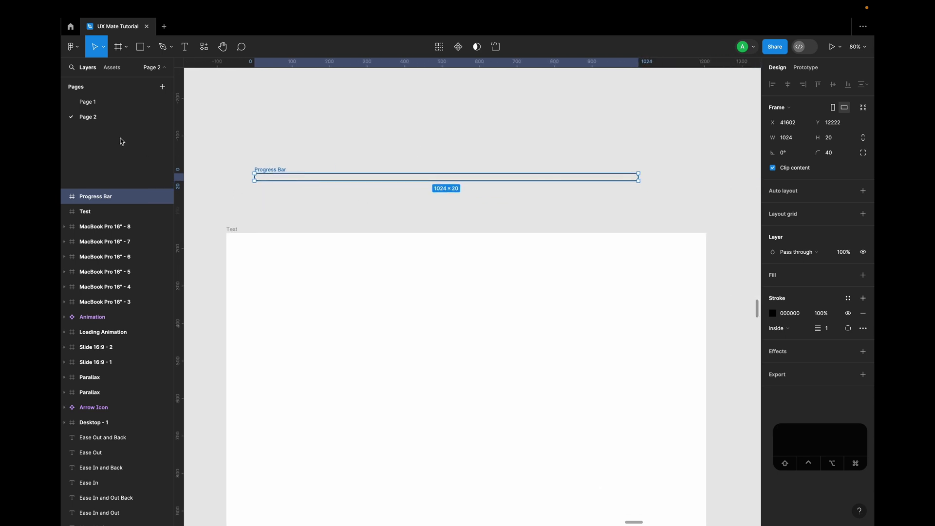
# Step: Draw a rectangle about 9 × 20 at the left end inside the Progress Bar frame and rename it Anim
pyautogui.press('r')
pyautogui.scroll(8, 257, 210)
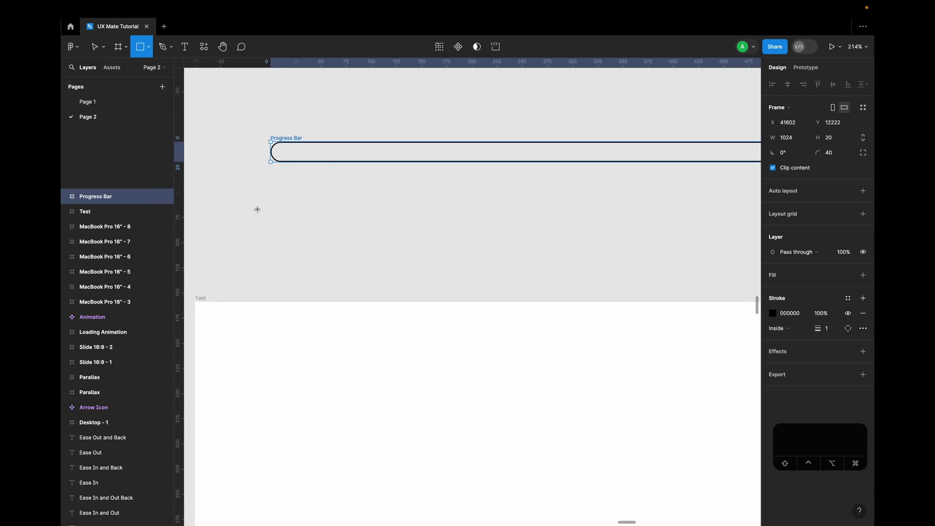
pyautogui.moveTo(271, 142)
pyautogui.mouseDown()
pyautogui.moveTo(299, 162)
pyautogui.moveTo(280, 152)
pyautogui.mouseUp()
pyautogui.doubleClick(113, 213)
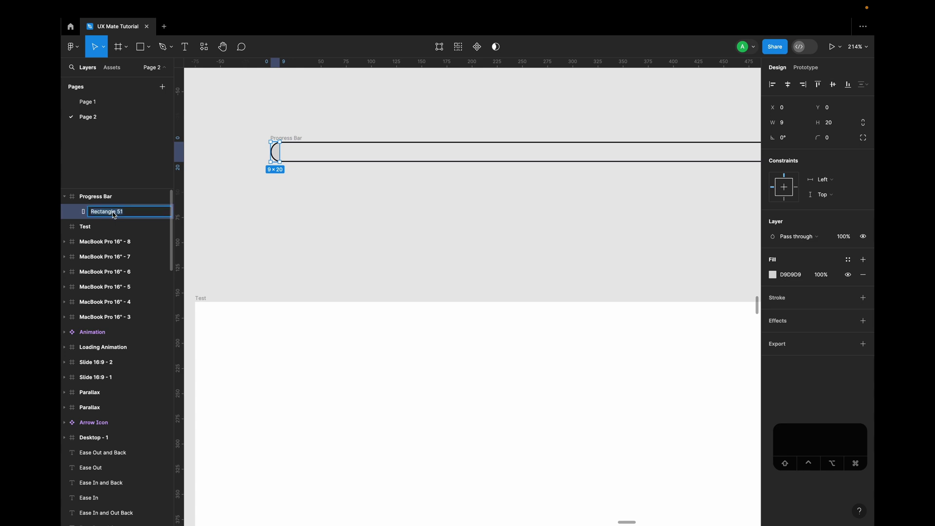
pyautogui.write('Anim')
pyautogui.press('Return')
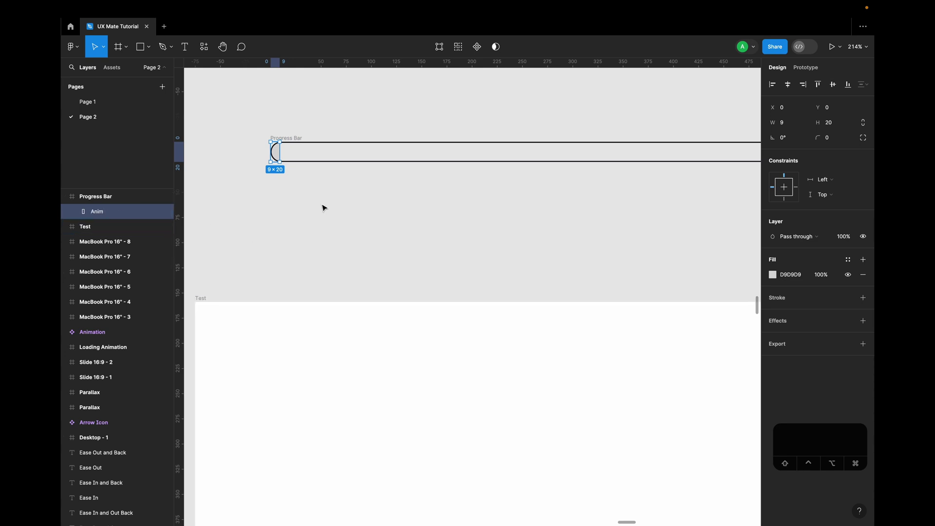
# Step: Change the Anim rectangle's fill to a bright green, about 64E54F
pyautogui.scroll(-5, 324, 206)
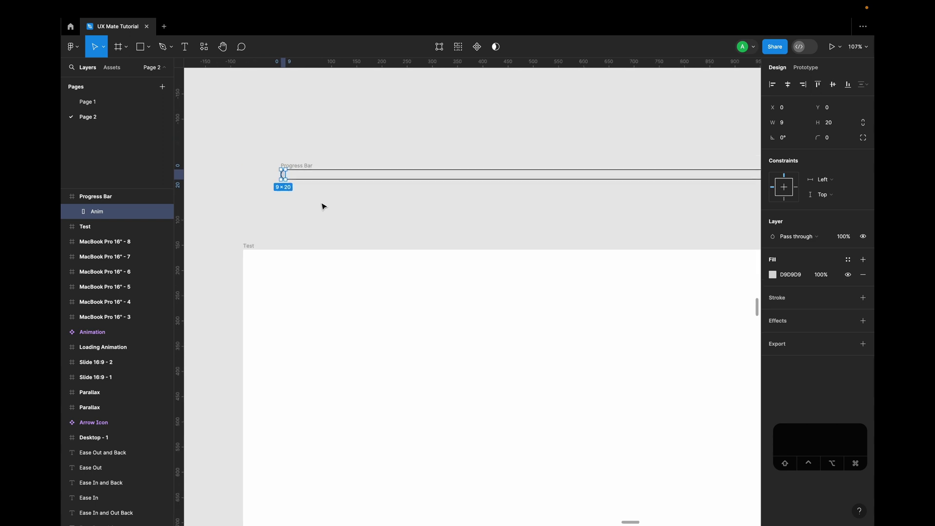
pyautogui.scroll(-3, 324, 206)
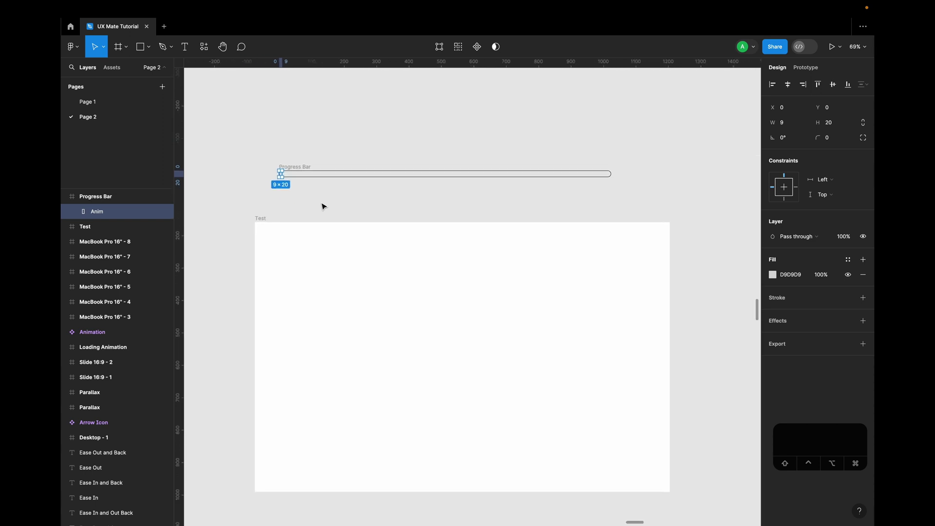
pyautogui.click(773, 275)
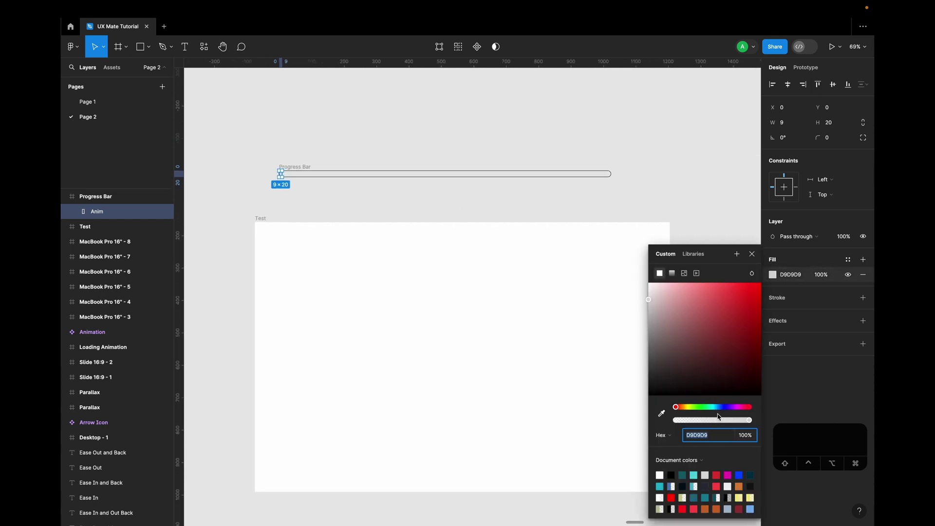
pyautogui.click(699, 408)
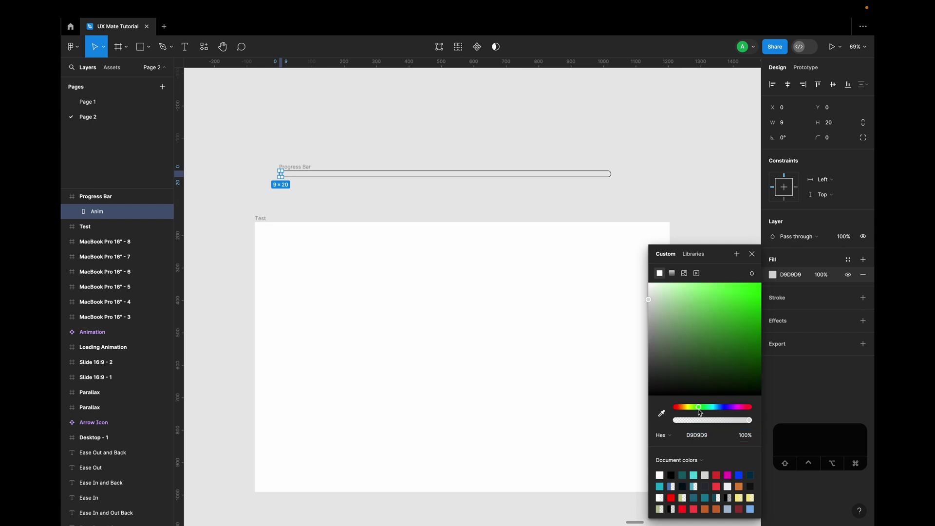
pyautogui.moveTo(715, 295); pyautogui.dragTo(725, 299)
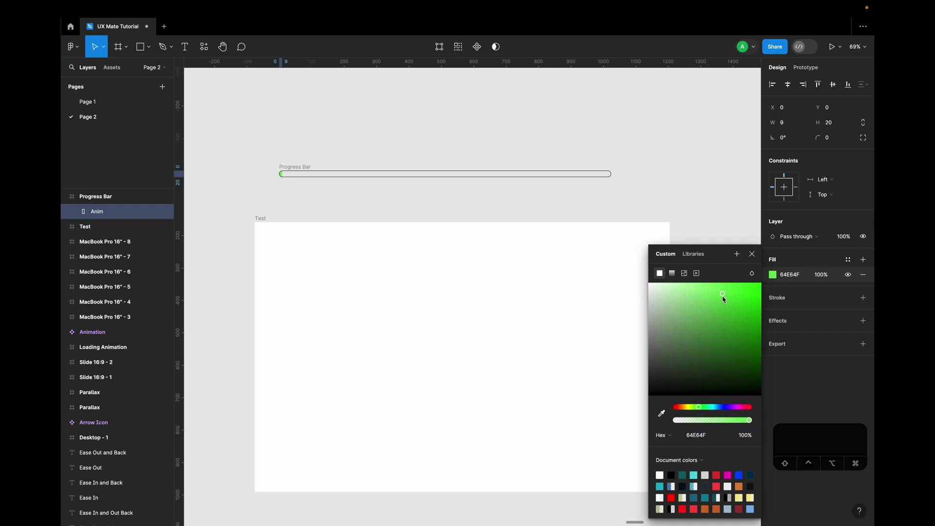
# Step: Add a fill to the Progress Bar frame and set it to dark grey 262626
pyautogui.click(297, 167)
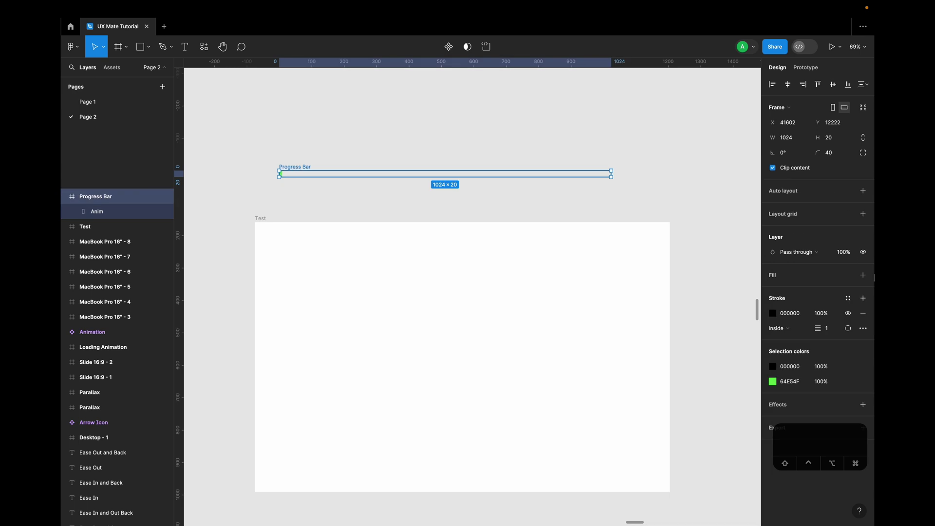
pyautogui.click(848, 276)
pyautogui.click(824, 281)
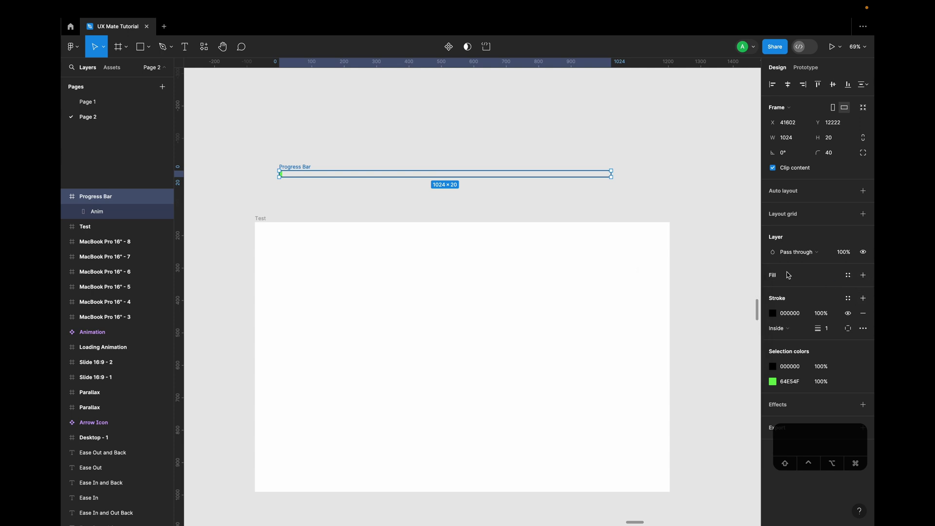
pyautogui.click(864, 276)
pyautogui.click(773, 291)
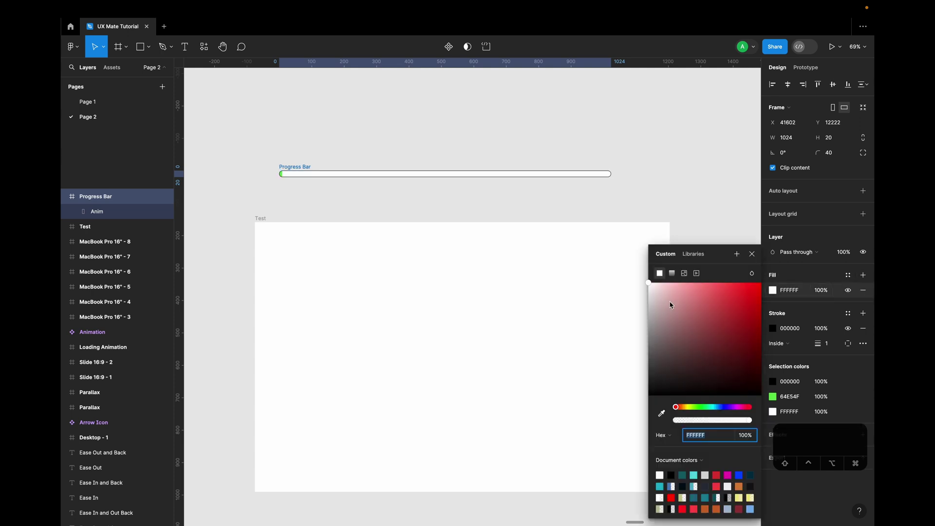
pyautogui.moveTo(671, 306); pyautogui.dragTo(610, 385)
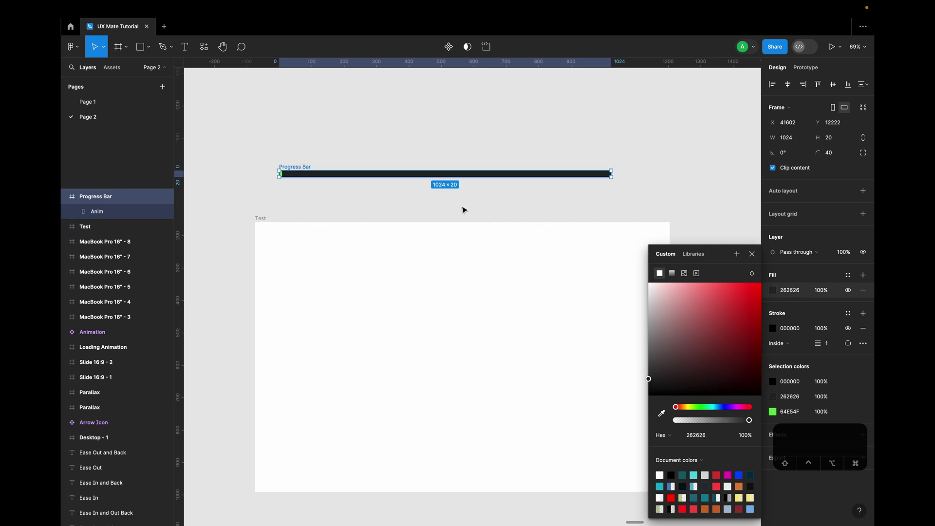
# Step: Change the Test frame's fill from white to a very dark teal
pyautogui.click(317, 231)
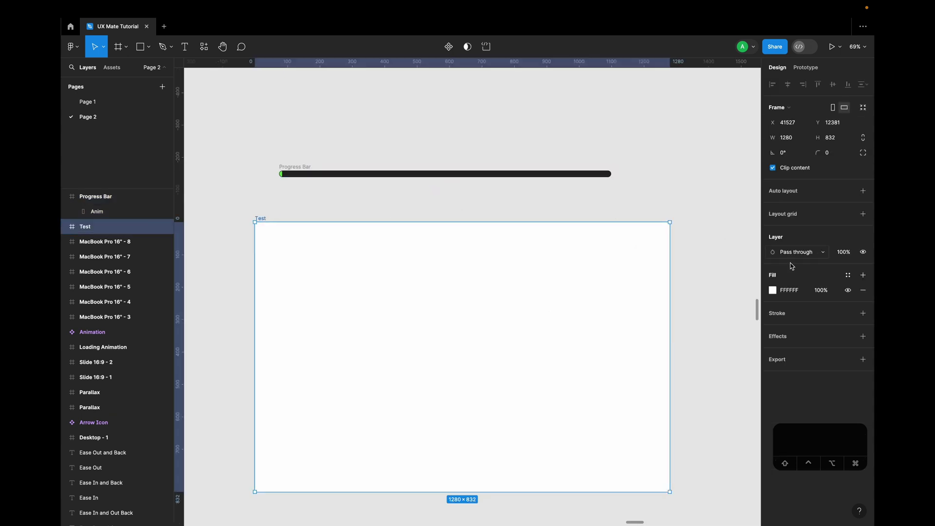
pyautogui.click(773, 290)
pyautogui.moveTo(707, 336); pyautogui.dragTo(645, 380)
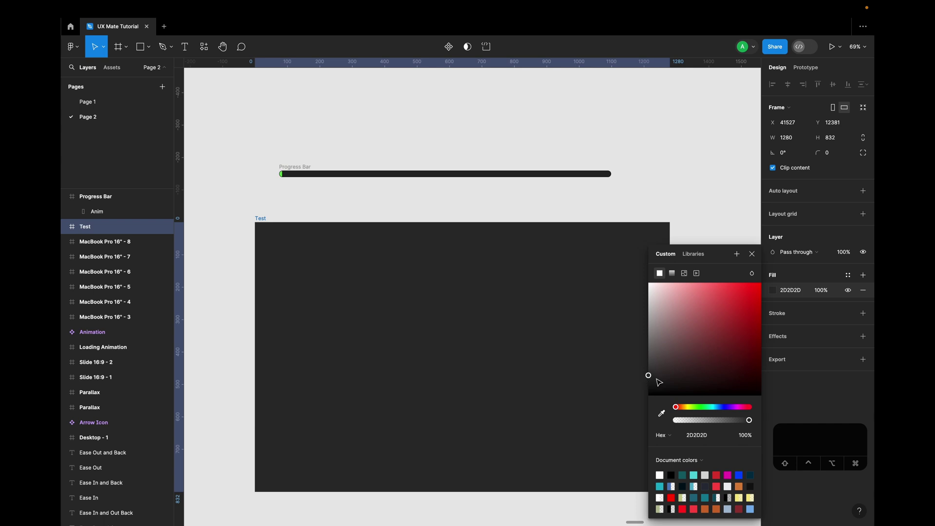
pyautogui.click(708, 408)
pyautogui.moveTo(710, 381)
pyautogui.mouseDown()
pyautogui.moveTo(717, 376)
pyautogui.moveTo(693, 380)
pyautogui.moveTo(716, 408)
pyautogui.moveTo(722, 376)
pyautogui.moveTo(706, 378)
pyautogui.moveTo(723, 381)
pyautogui.mouseUp()
pyautogui.click(617, 98)
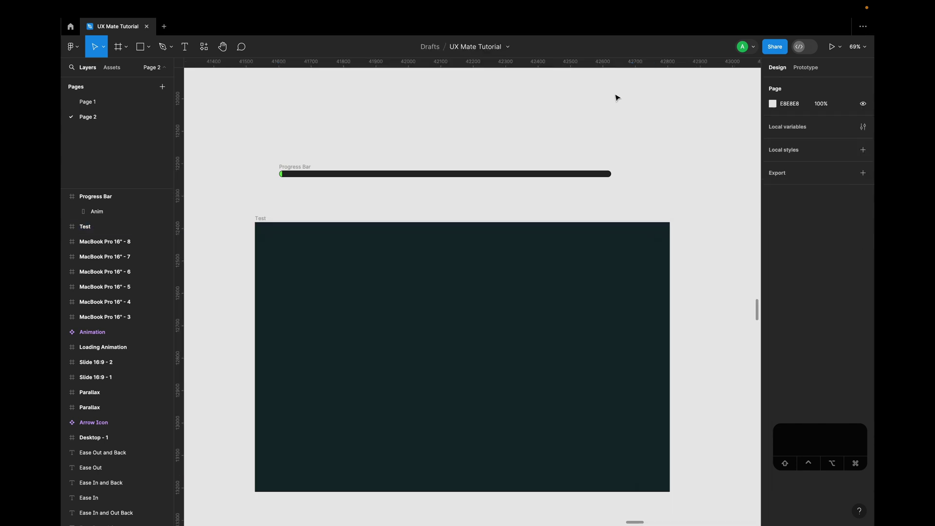
# Step: Raise the Progress Bar frame further above the Test frame and duplicate it so two bars are stacked with a small gap
pyautogui.moveTo(300, 168); pyautogui.dragTo(302, 151)
pyautogui.click(299, 198)
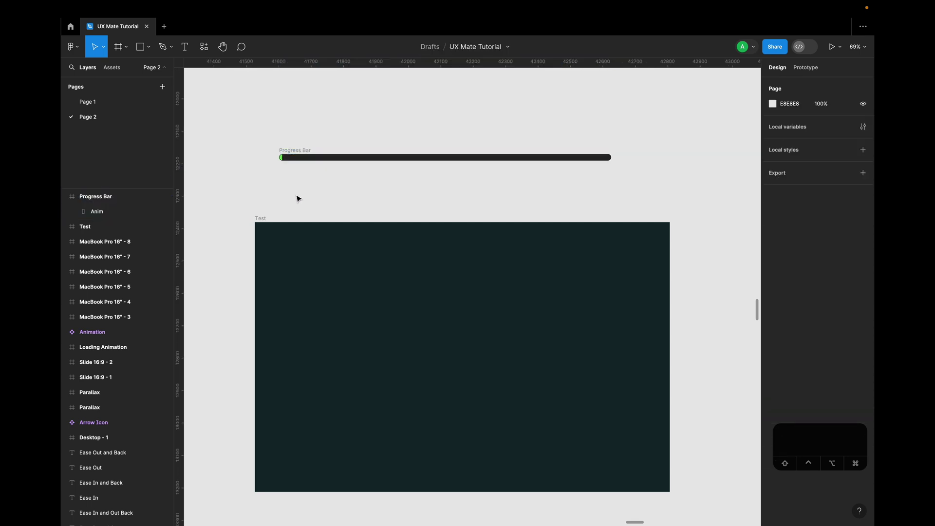
pyautogui.click(295, 150)
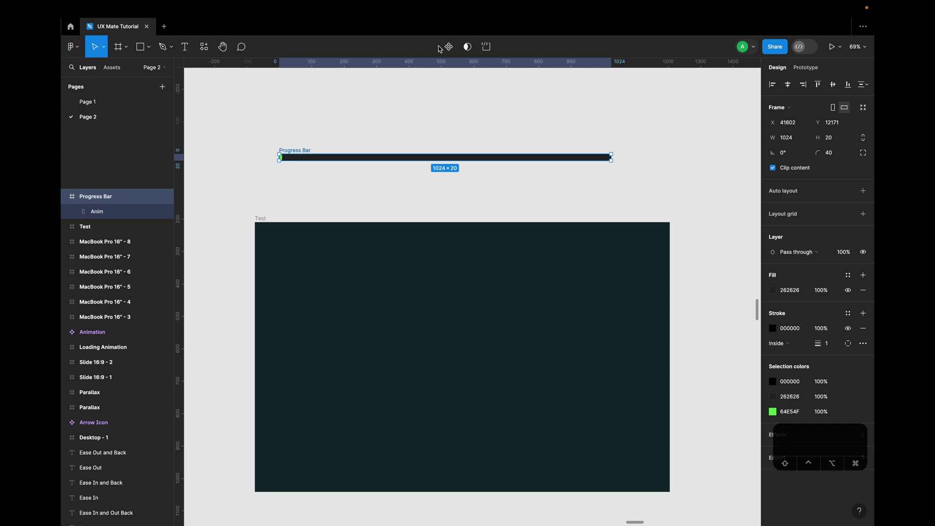
pyautogui.scroll(-2, 310, 134)
pyautogui.hscroll(-1, 310, 134)
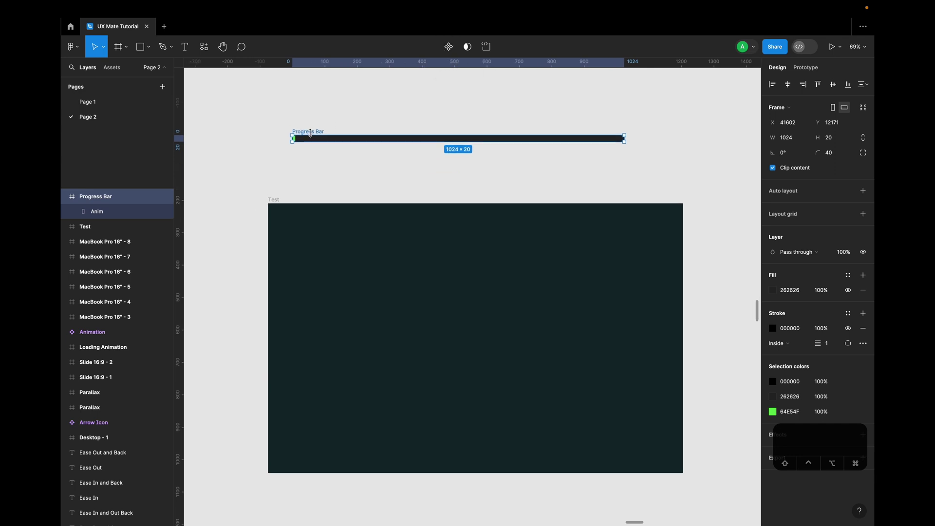
pyautogui.moveTo(313, 136)
pyautogui.mouseDown()
pyautogui.moveTo(313, 124)
pyautogui.moveTo(313, 171)
pyautogui.moveTo(313, 150)
pyautogui.mouseUp()
# Step: Rename the upper bar frame as Progress Bar / default
pyautogui.doubleClick(309, 120)
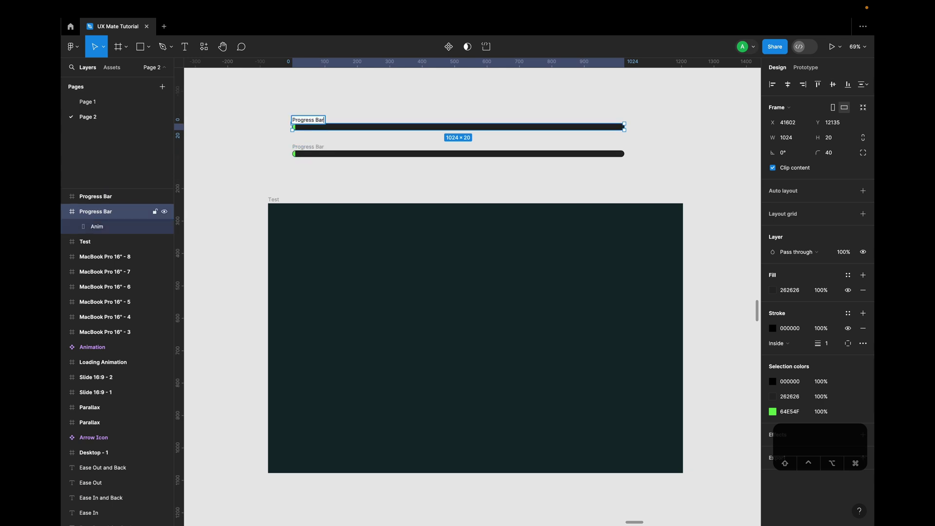
pyautogui.write('/ default')
pyautogui.press('Return')
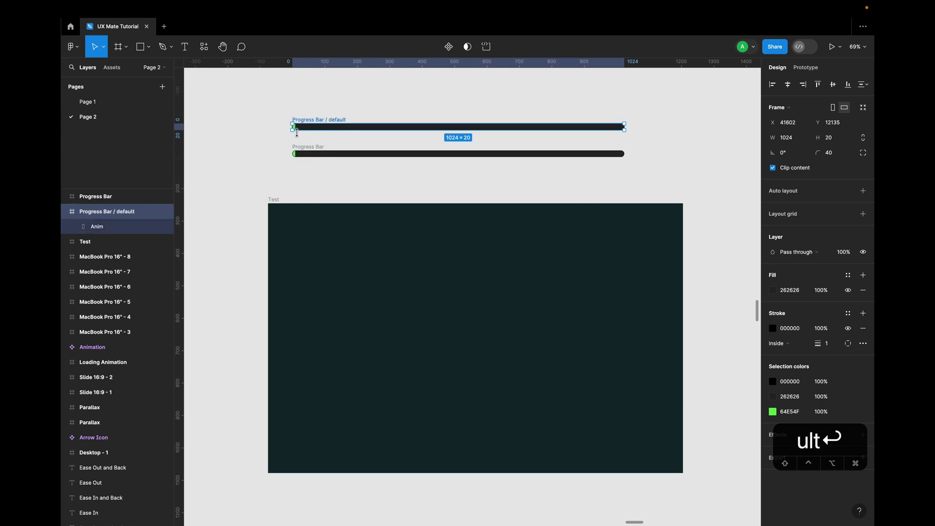
# Step: Rename the lower bar frame as Progress Bar / complete
pyautogui.doubleClick(308, 147)
pyautogui.press('Right')
pyautogui.write('/ ')
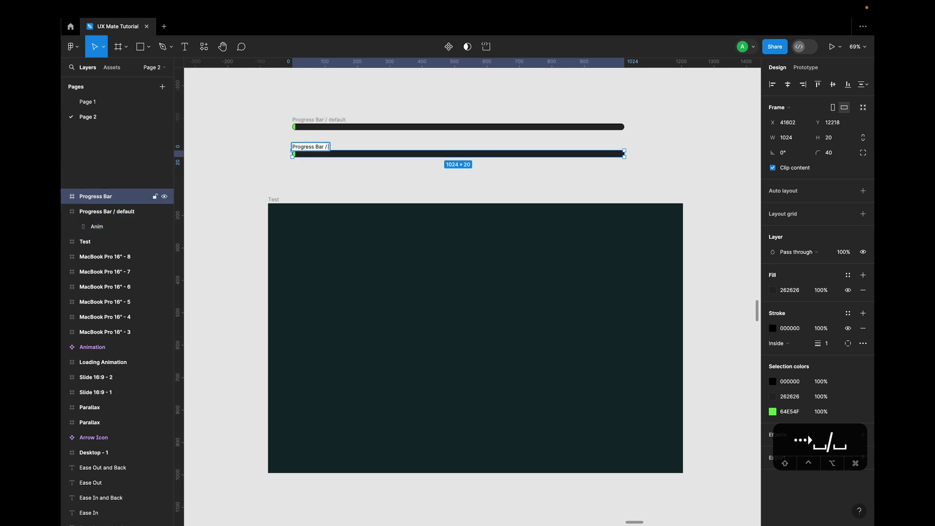
pyautogui.write('completye')
pyautogui.press('BackSpace')
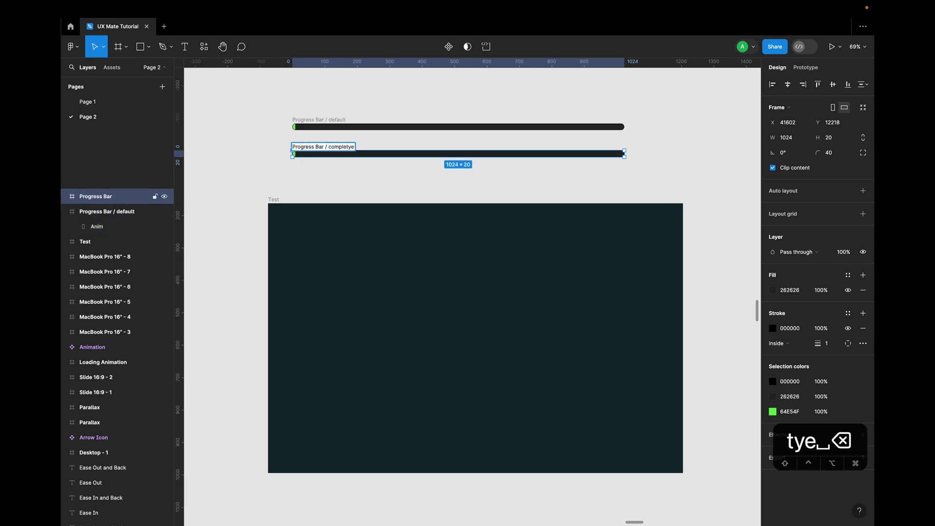
pyautogui.press('BackSpace')
pyautogui.press('BackSpace')
pyautogui.write('e')
pyautogui.press('BackSpace')
pyautogui.press('Return')
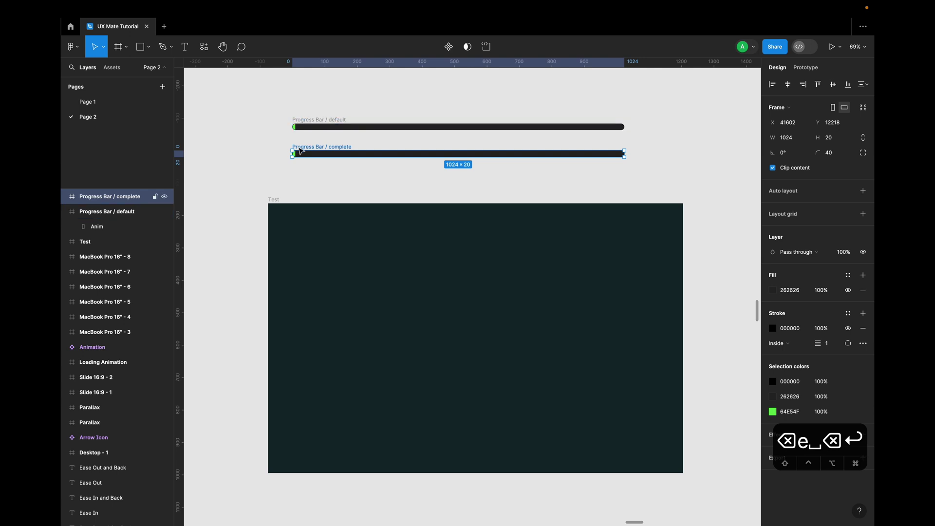
# Step: Stretch the Anim rectangle inside Progress Bar / complete to the frame's full width of 1024
pyautogui.click(64, 196)
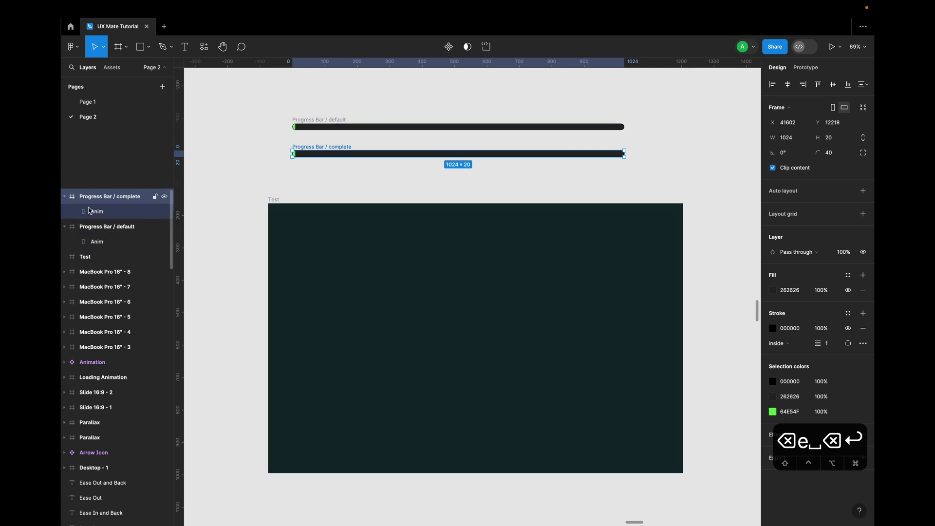
pyautogui.click(103, 213)
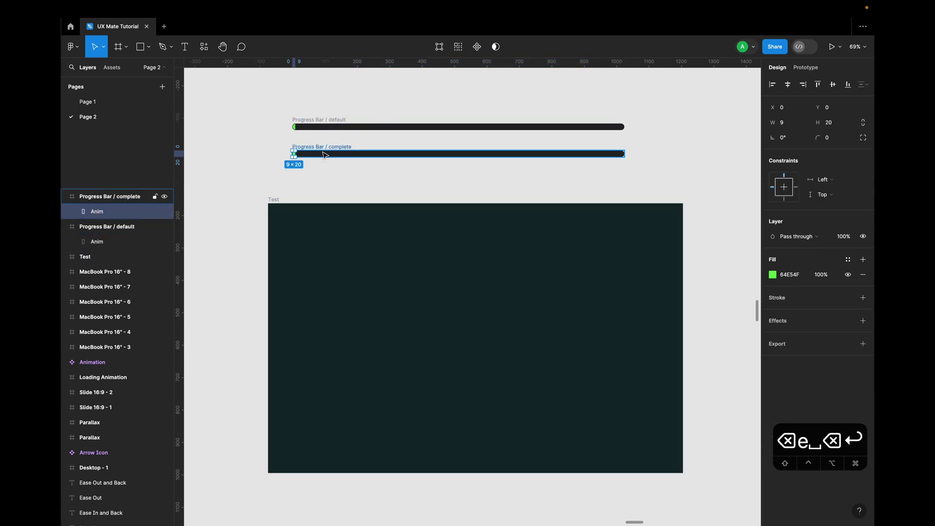
pyautogui.moveTo(297, 152); pyautogui.dragTo(623, 153)
pyautogui.click(642, 155)
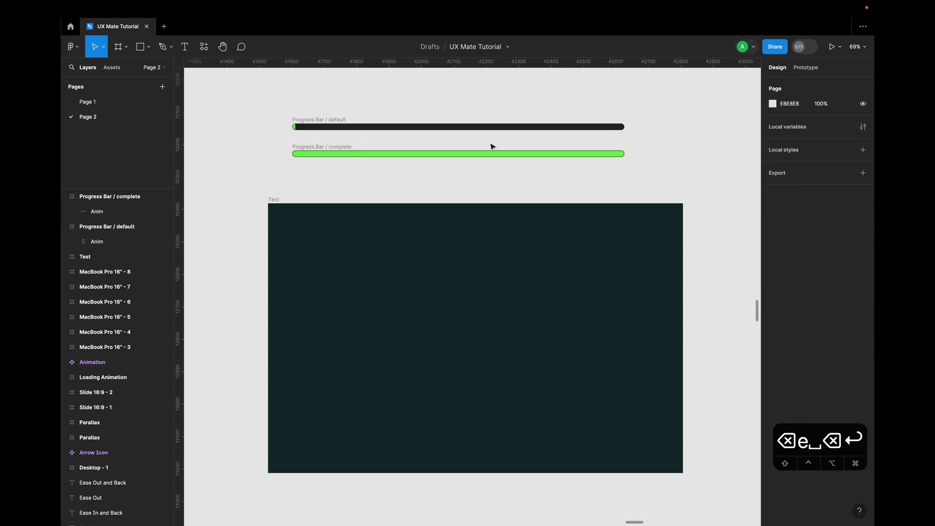
# Step: Turn Clip content off and back on for the Progress Bar / complete frame to compare how its left end is clipped
pyautogui.click(99, 211)
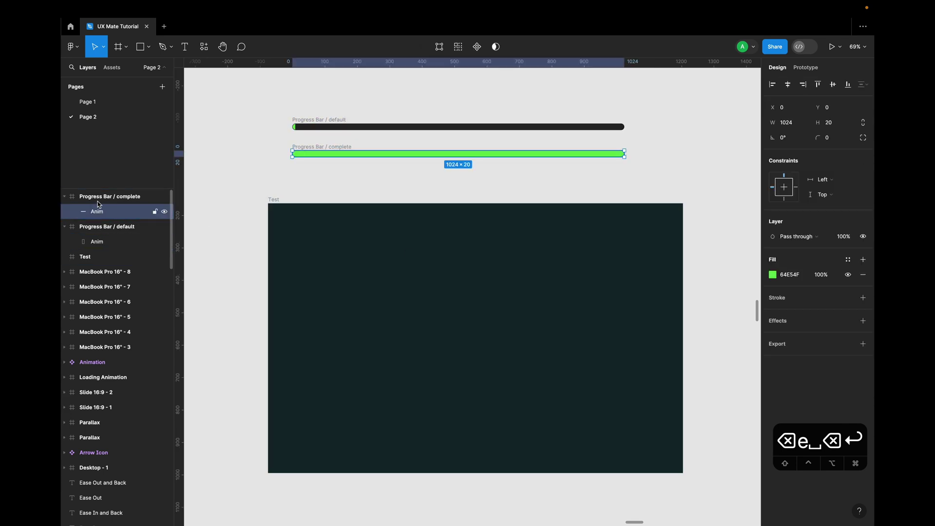
pyautogui.click(322, 147)
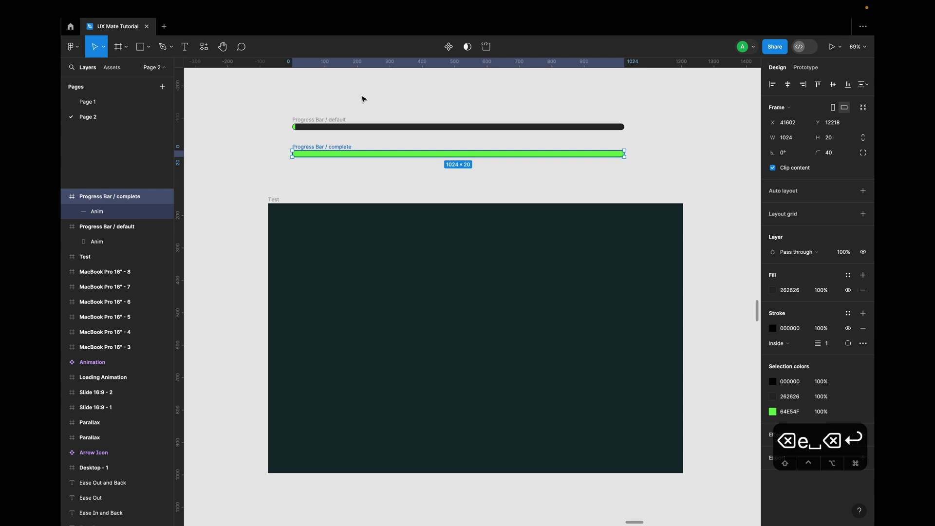
pyautogui.click(281, 165)
pyautogui.scroll(5, 282, 158)
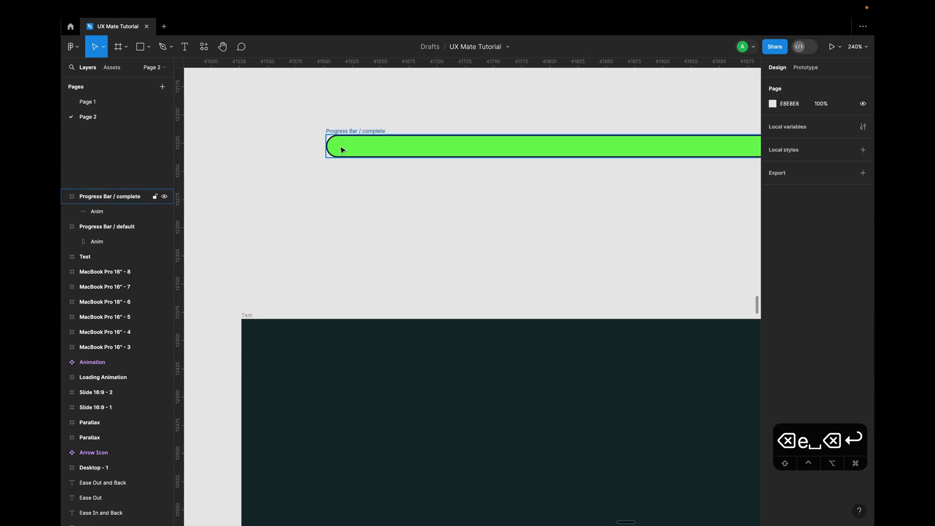
pyautogui.scroll(5, 341, 156)
pyautogui.scroll(2, 336, 146)
pyautogui.click(279, 119)
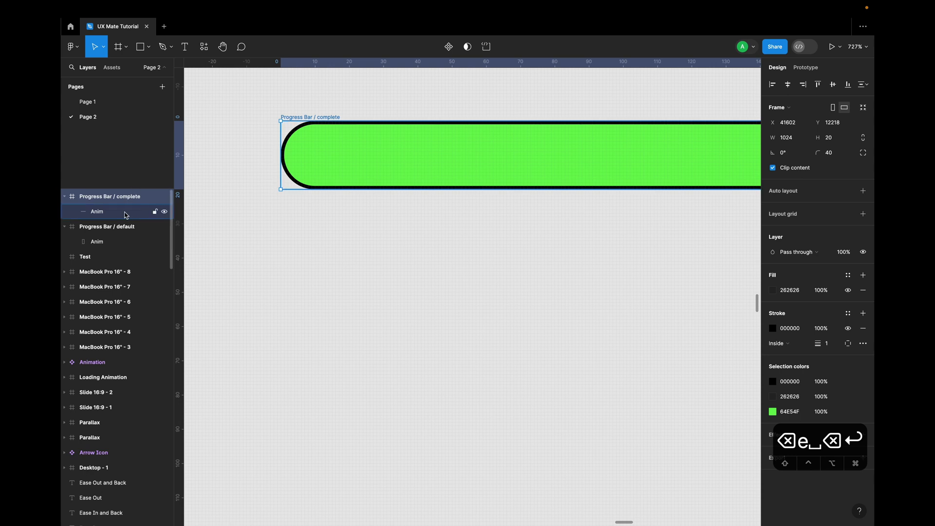
pyautogui.click(773, 168)
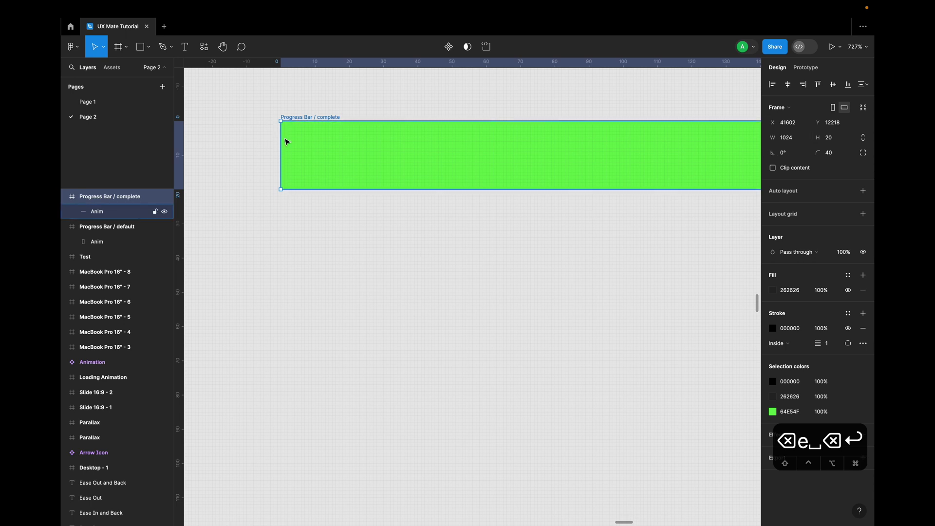
pyautogui.click(773, 168)
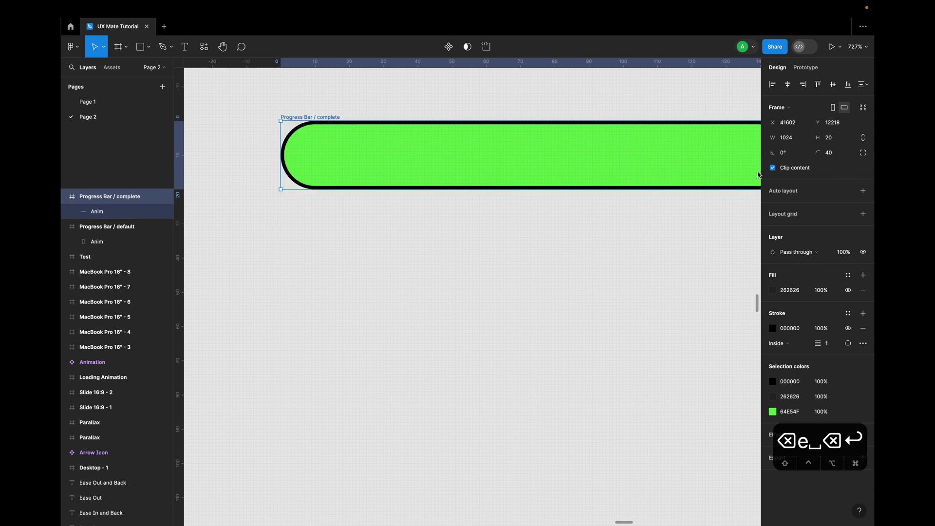
# Step: Combine the Progress Bar / default and Progress Bar / complete frames into one component set
pyautogui.scroll(-10, 490, 308)
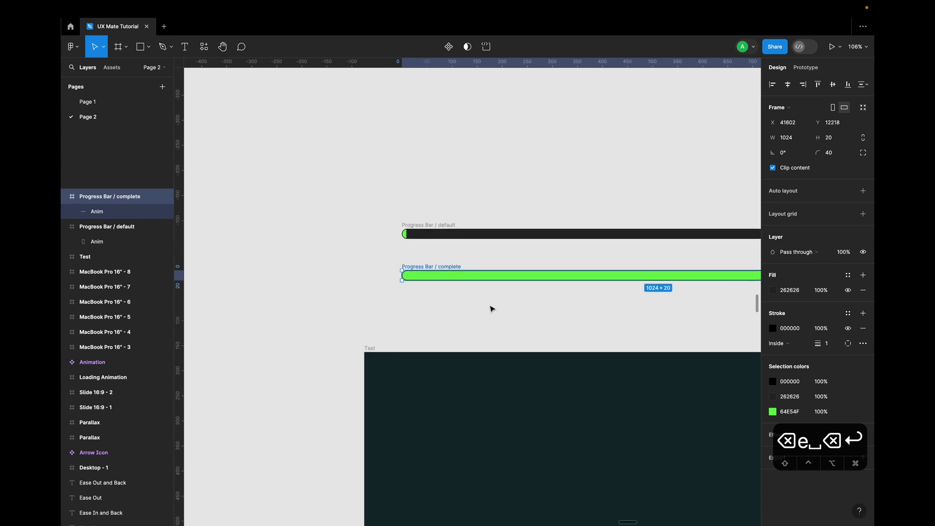
pyautogui.click(409, 224)
pyautogui.keyDown('shift'); pyautogui.click(419, 269); pyautogui.keyUp('shift')
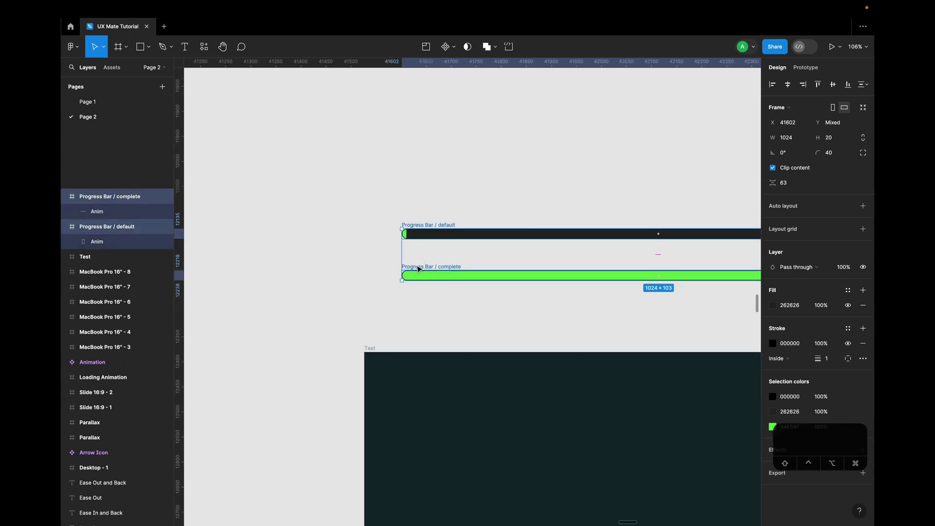
pyautogui.click(453, 48)
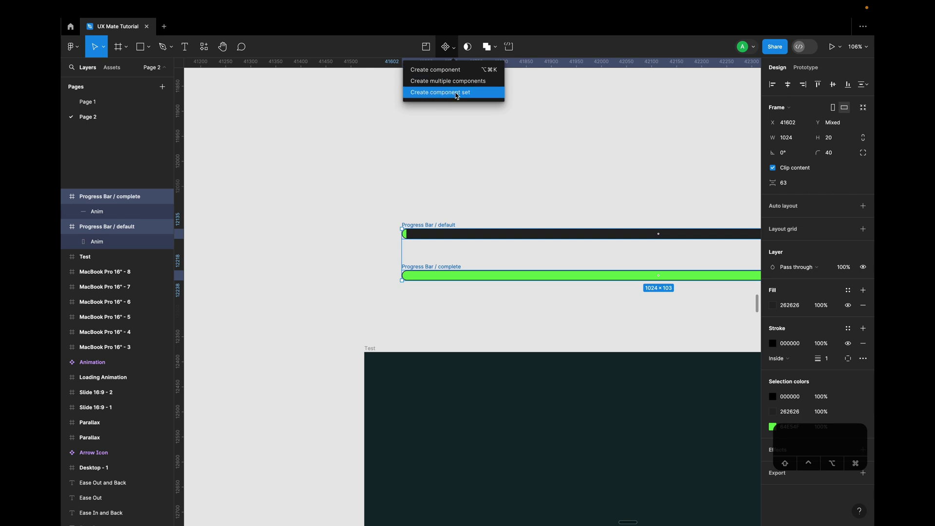
pyautogui.click(457, 93)
pyautogui.hscroll(4, 445, 220)
pyautogui.scroll(-2, 446, 219)
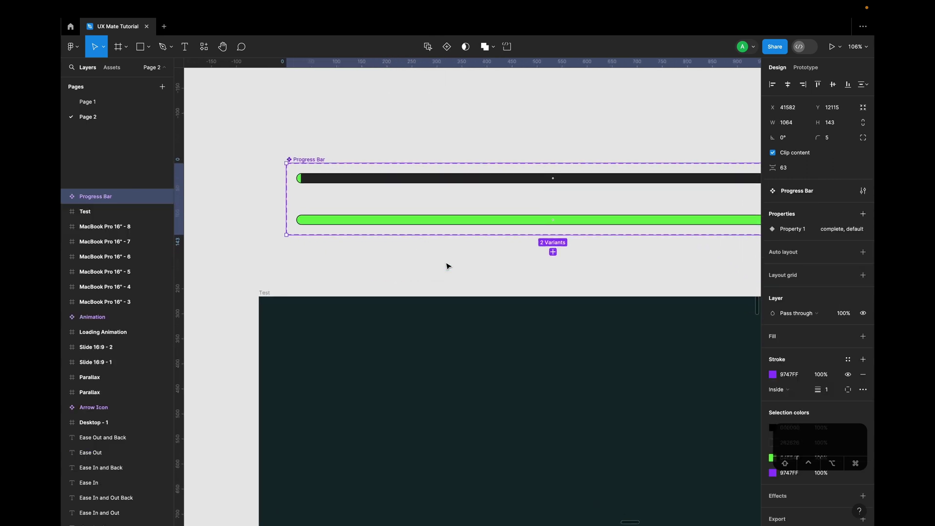
# Step: Rename the Progress Bar component set's variant property as state
pyautogui.scroll(-5, 463, 244)
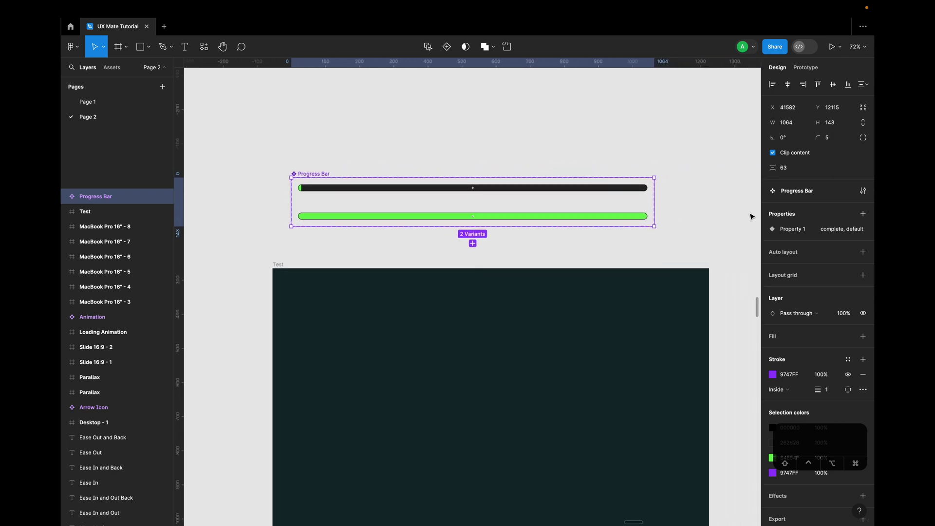
pyautogui.doubleClick(794, 229)
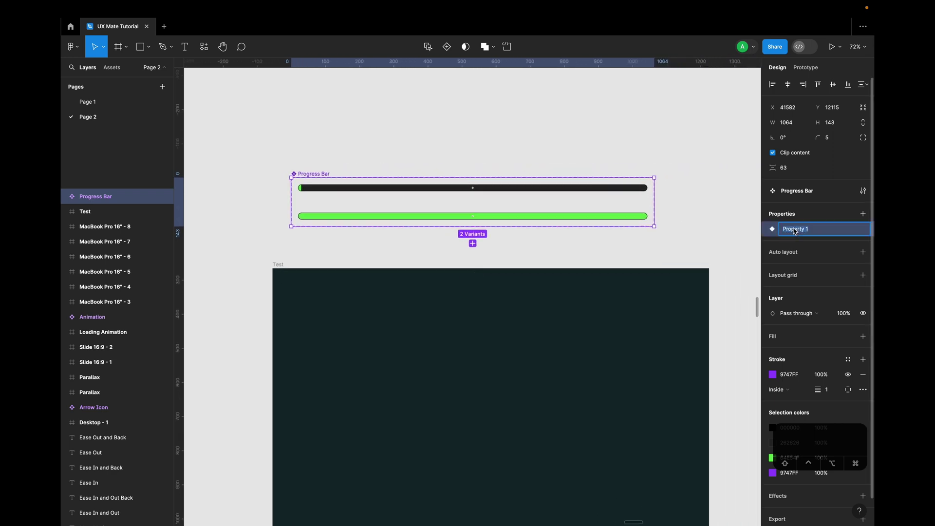
pyautogui.write('state')
pyautogui.press('Return')
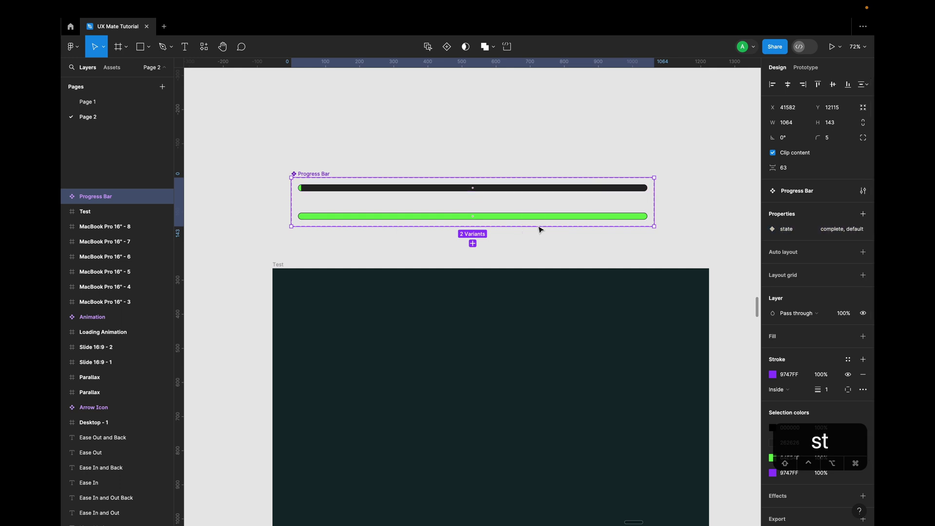
# Step: Narrow the green Anim rectangle inside the default variant to a width of 1
pyautogui.scroll(10, 340, 259)
pyautogui.keyDown('super'); pyautogui.click(449, 211); pyautogui.keyUp('super')
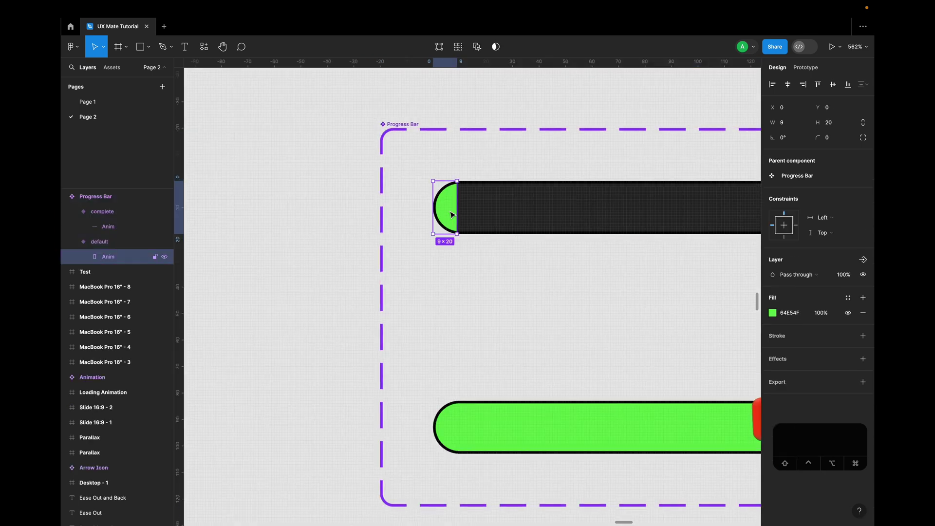
pyautogui.moveTo(459, 210); pyautogui.dragTo(437, 212)
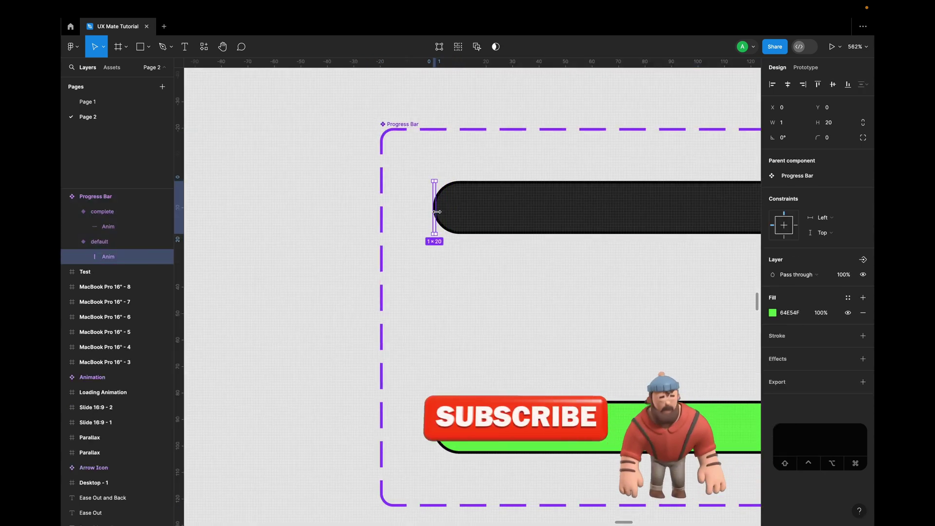
pyautogui.scroll(-5, 476, 247)
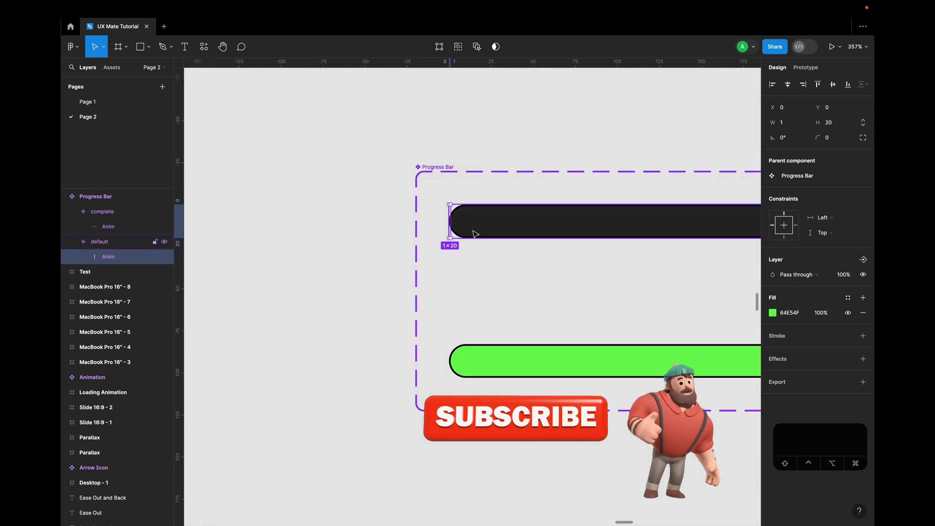
pyautogui.scroll(-6, 507, 292)
# Step: Add a prototype connection from the default variant to the complete variant
pyautogui.click(518, 238)
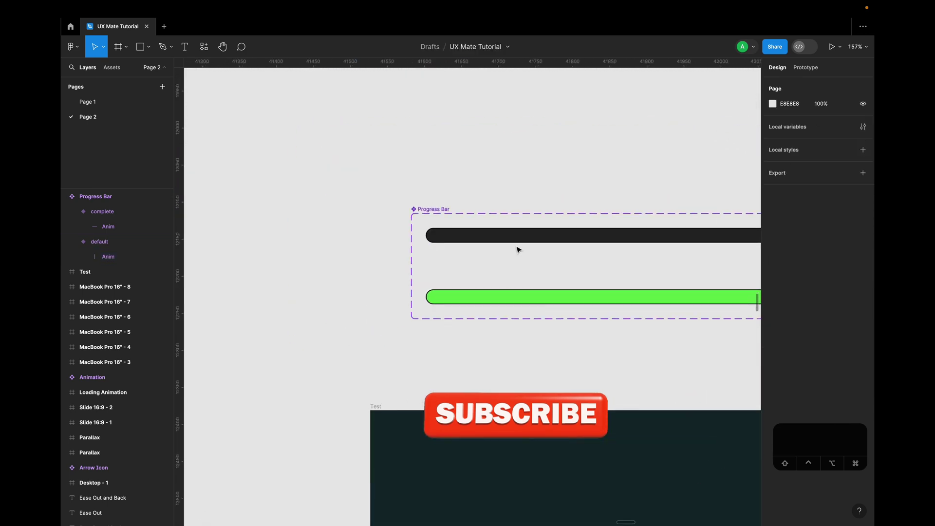
pyautogui.scroll(-3, 517, 242)
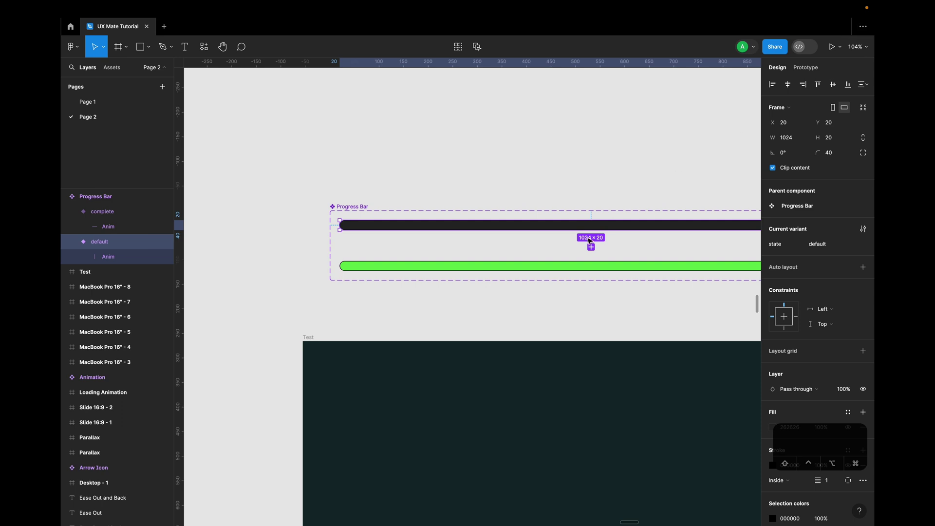
pyautogui.hotkey('shift', 'e')
pyautogui.hscroll(3, 609, 263)
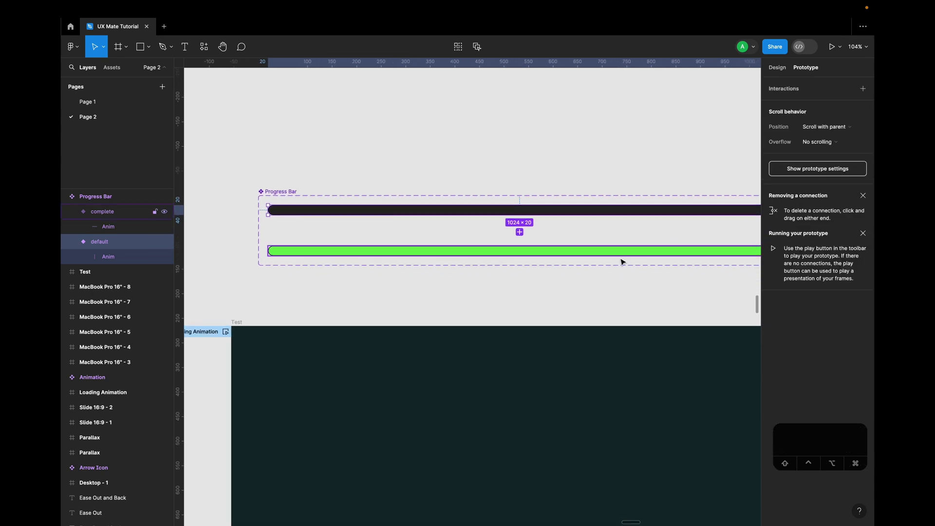
pyautogui.scroll(-3, 621, 262)
pyautogui.hscroll(1, 638, 239)
pyautogui.moveTo(658, 220); pyautogui.dragTo(604, 252)
pyautogui.moveTo(657, 222); pyautogui.dragTo(620, 247)
# Step: Set the default-to-complete interaction's trigger to After delay with a delay of 1 ms
pyautogui.scroll(5, 523, 252)
pyautogui.click(456, 243)
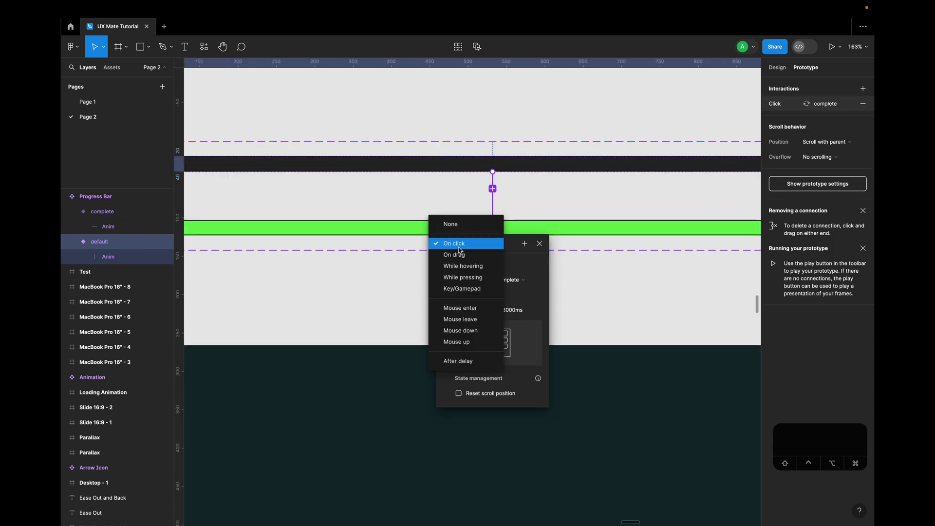
pyautogui.click(458, 361)
pyautogui.click(469, 258)
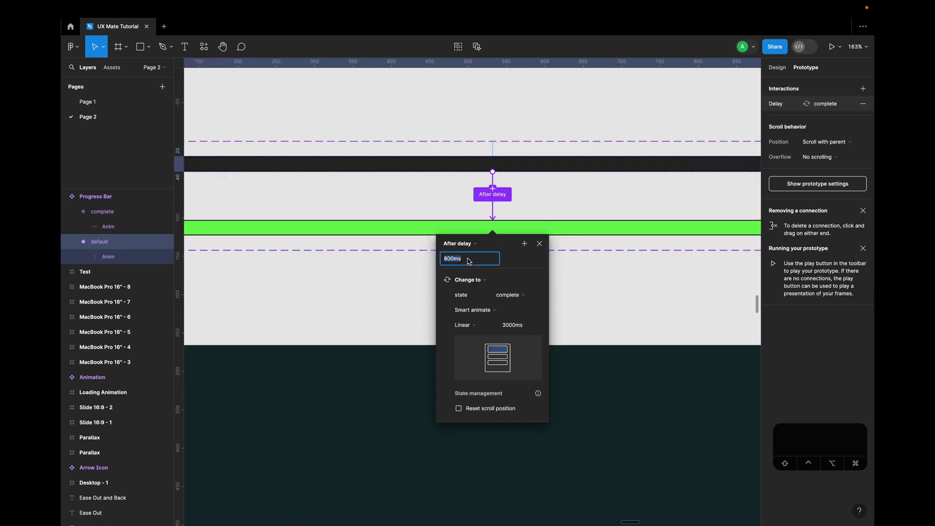
pyautogui.write('1')
# Step: Set the interaction's transition to Smart animate with Linear easing and a duration of 3000 ms
pyautogui.click(475, 312)
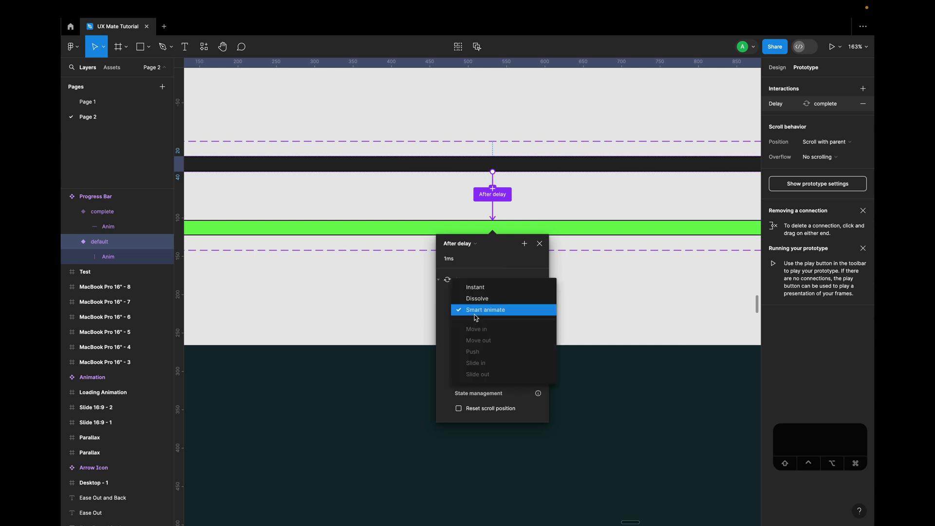
pyautogui.click(492, 312)
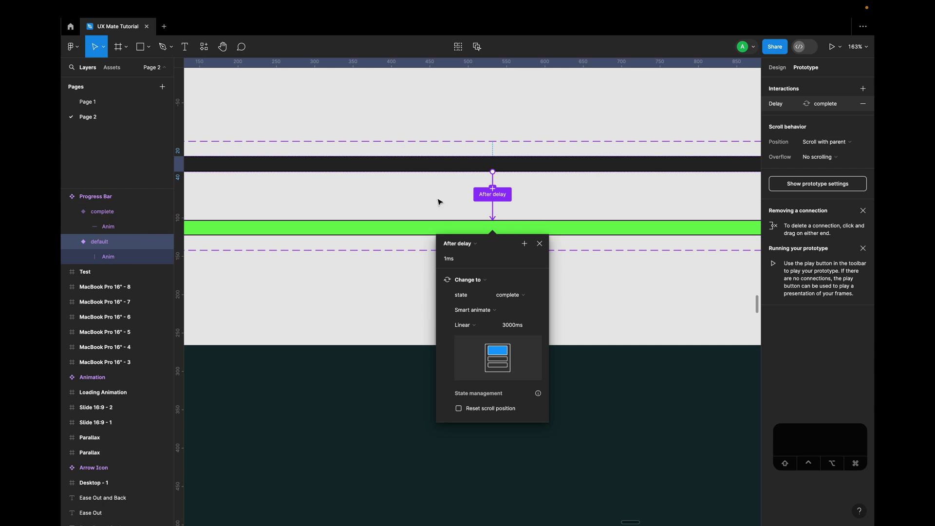
pyautogui.click(475, 325)
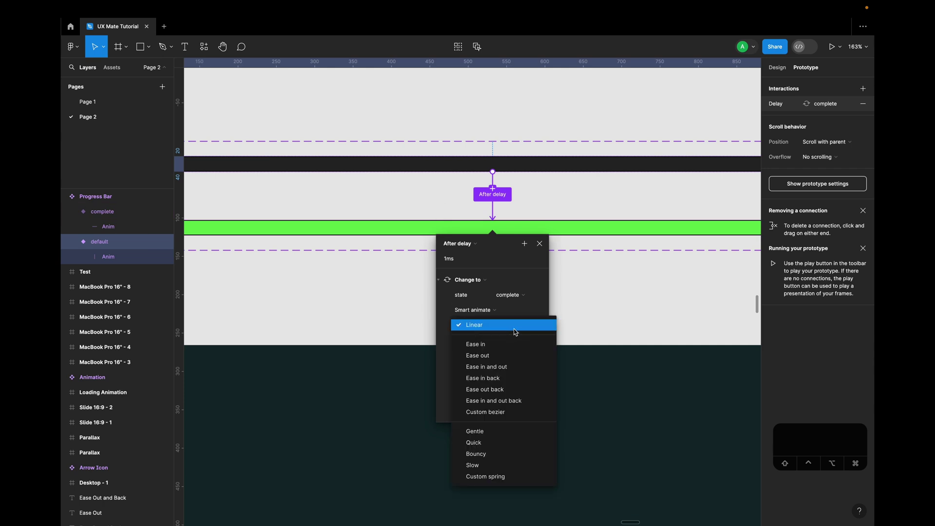
pyautogui.click(484, 327)
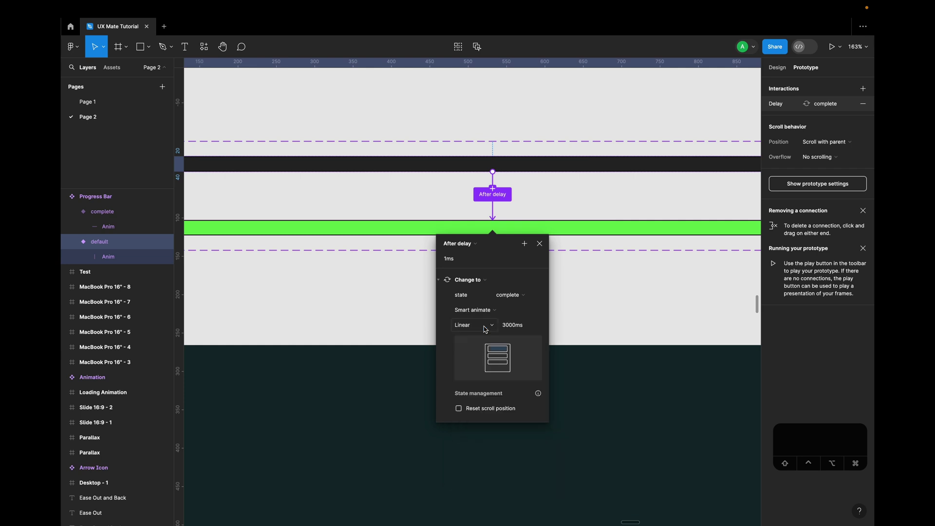
pyautogui.click(531, 327)
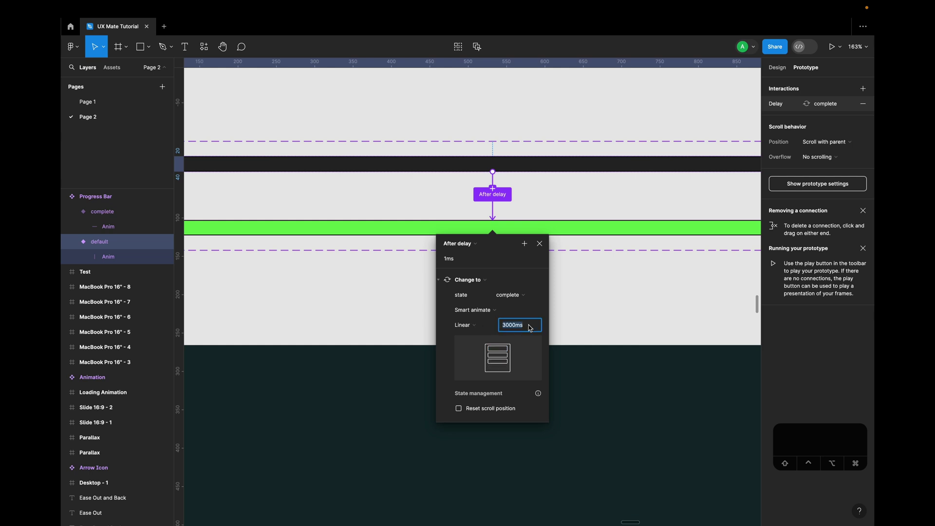
pyautogui.write('3000m')
pyautogui.write('s')
pyautogui.press('Return')
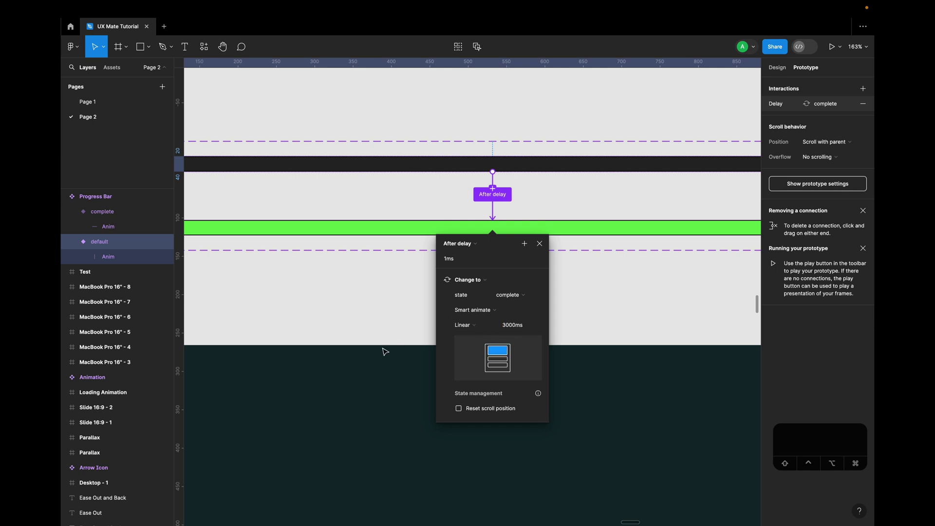
# Step: Place an instance of the default progress bar variant inside the Test frame
pyautogui.click(361, 379)
pyautogui.scroll(-10, 361, 380)
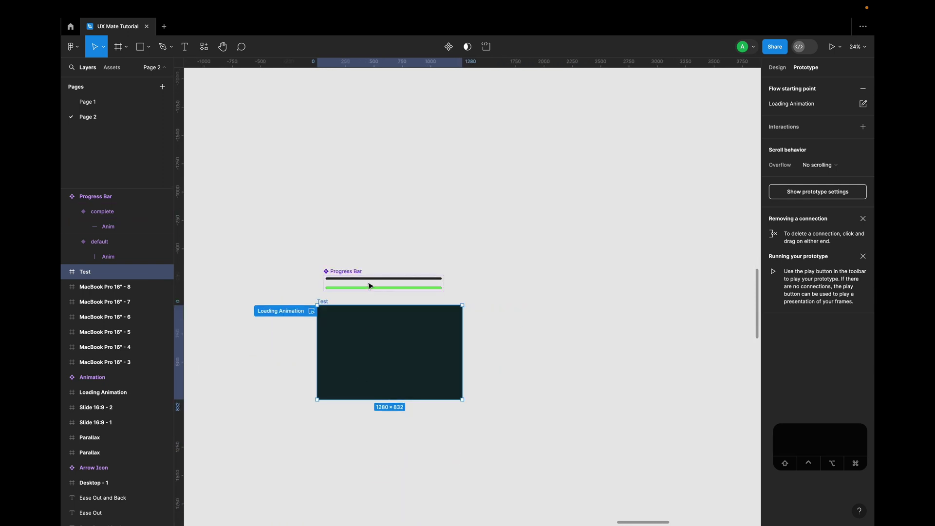
pyautogui.click(370, 284)
pyautogui.scroll(4, 370, 284)
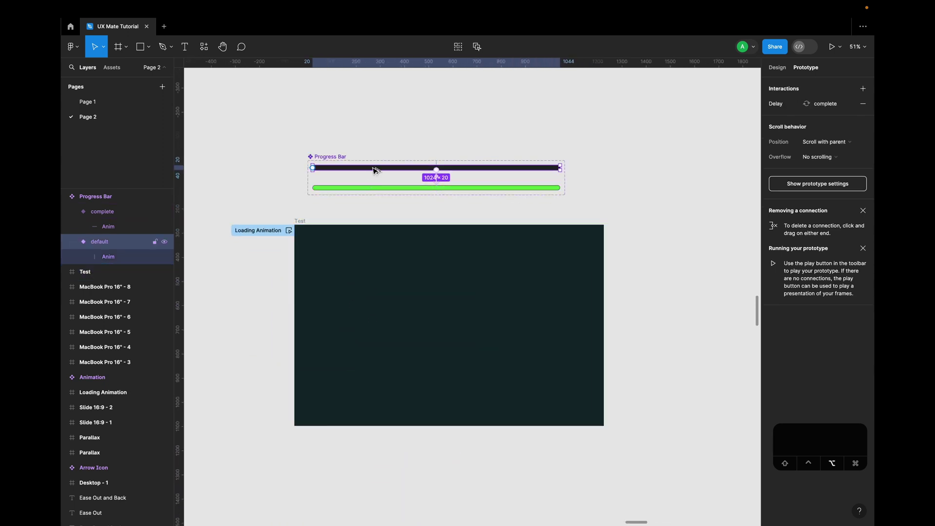
pyautogui.moveTo(375, 170); pyautogui.dragTo(385, 316)
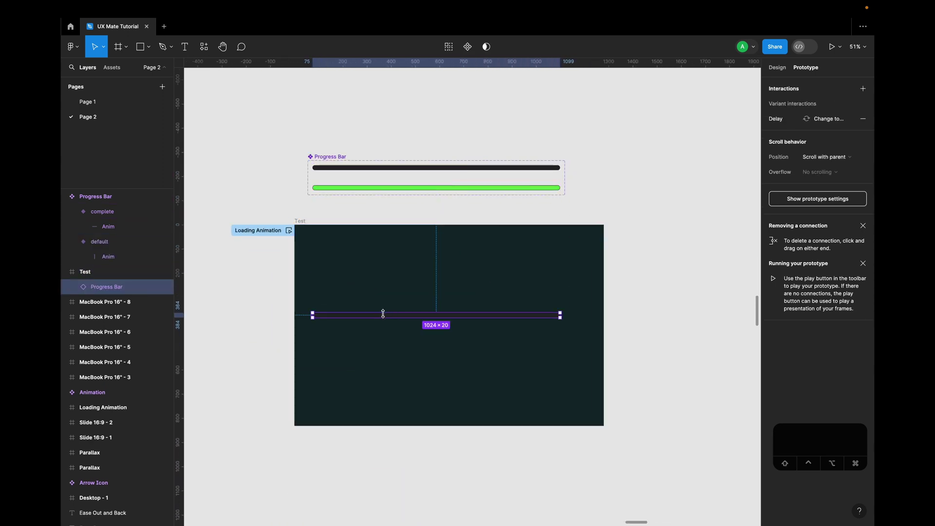
# Step: Center the Progress Bar instance horizontally and vertically within the Test frame
pyautogui.click(777, 67)
pyautogui.click(788, 84)
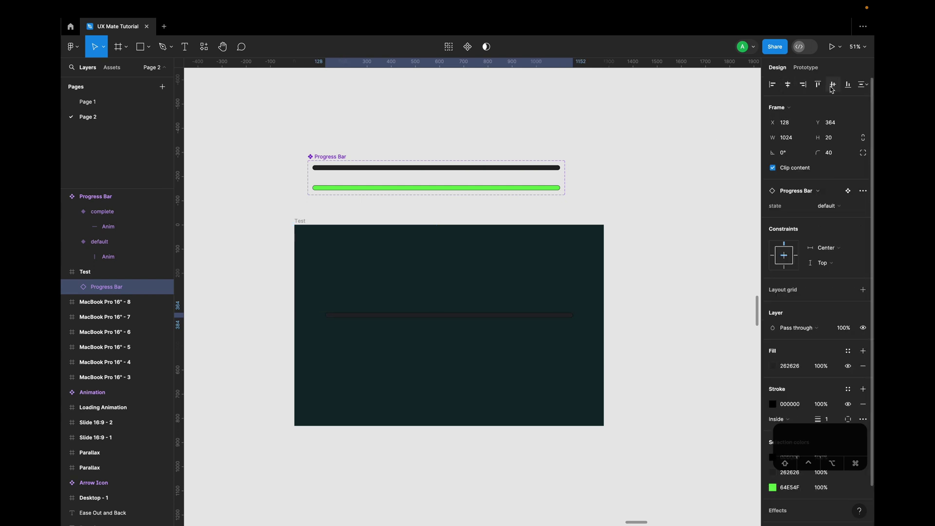
pyautogui.click(832, 87)
# Step: Preview the Loading Animation flow from the Test frame, and close the preview
pyautogui.click(298, 222)
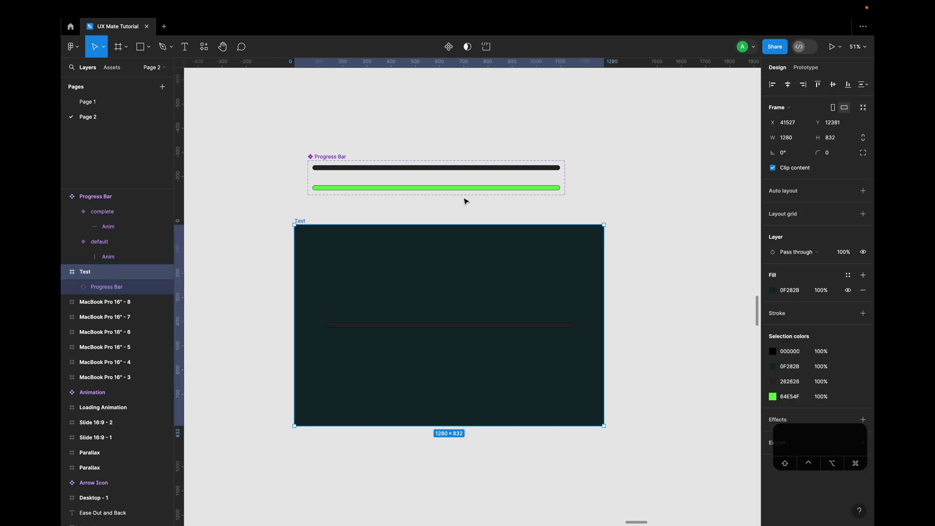
pyautogui.hotkey('shift', 'e')
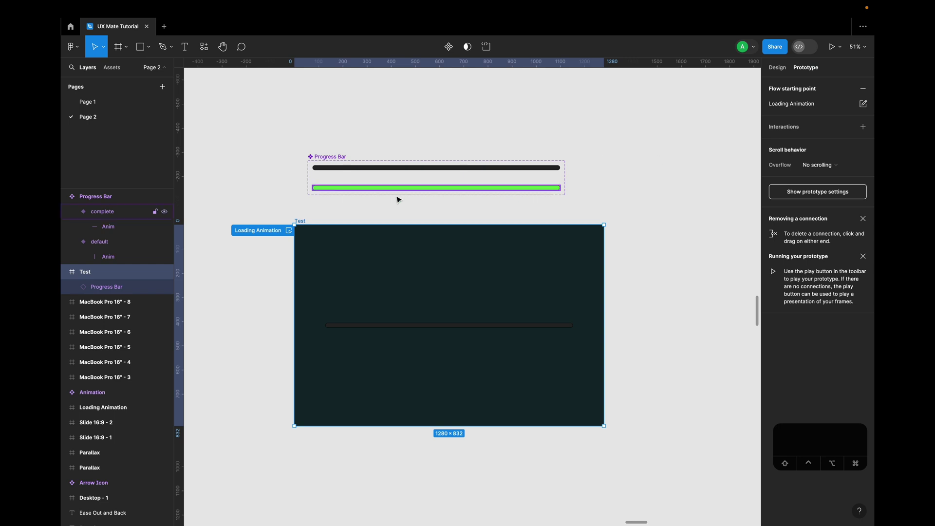
pyautogui.hotkey('shift', 'e')
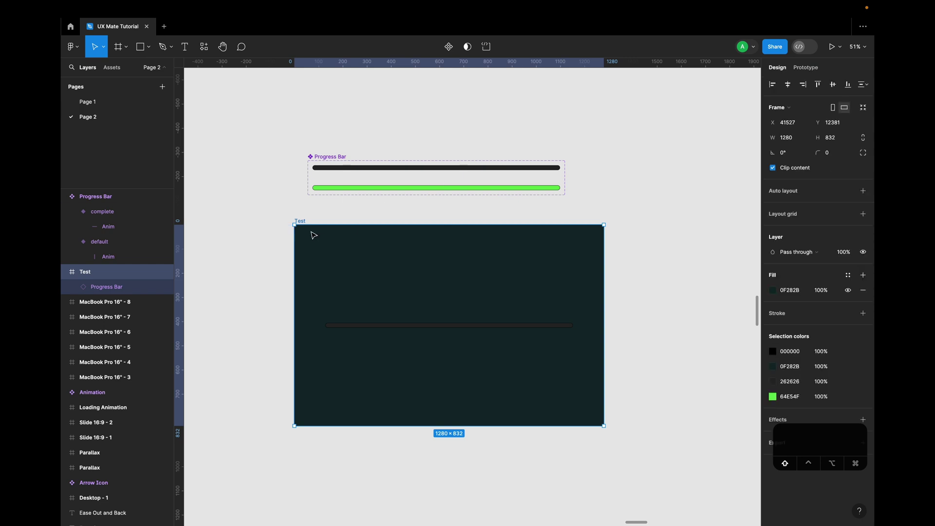
pyautogui.hotkey('shift', 'e')
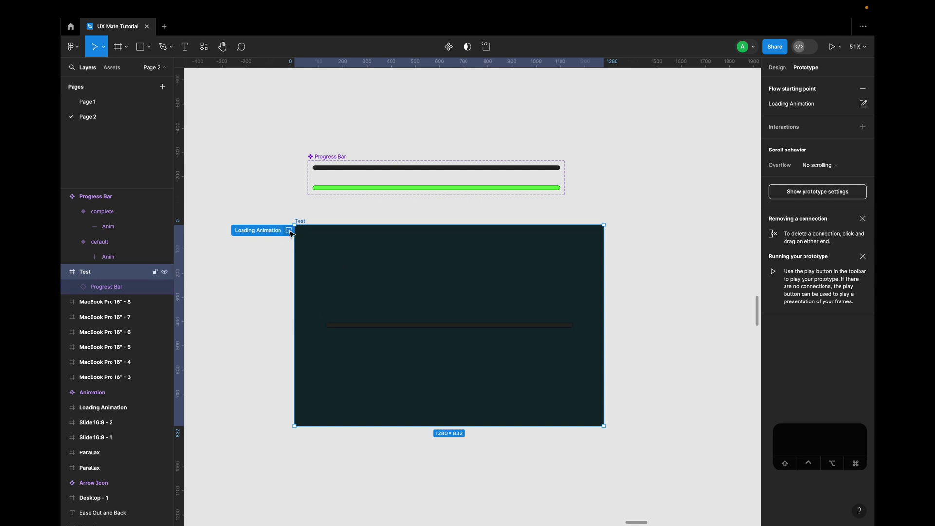
pyautogui.click(289, 231)
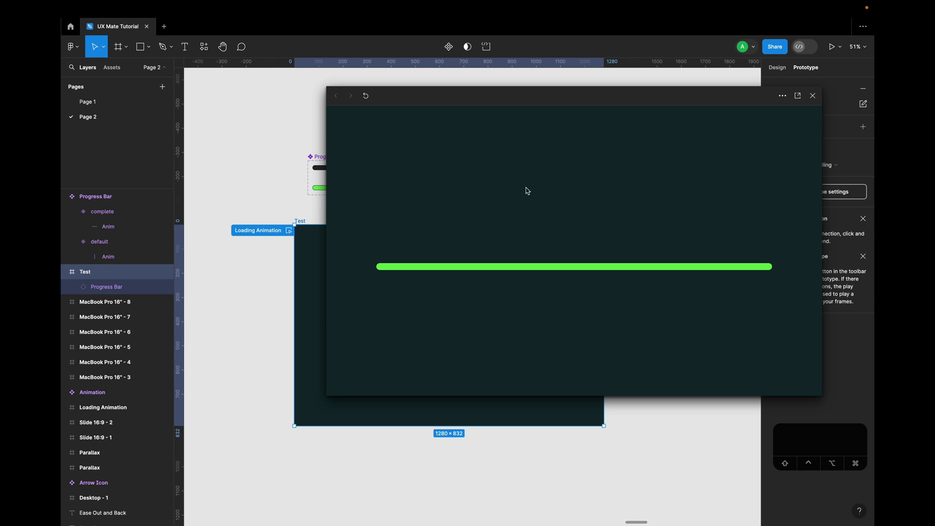
pyautogui.click(812, 98)
# Step: Duplicate the Progress Bar component set above the Test frame and rename the copy as Progress Bar 2
pyautogui.scroll(-3, 307, 299)
pyautogui.rightClick(310, 185)
pyautogui.click(259, 214)
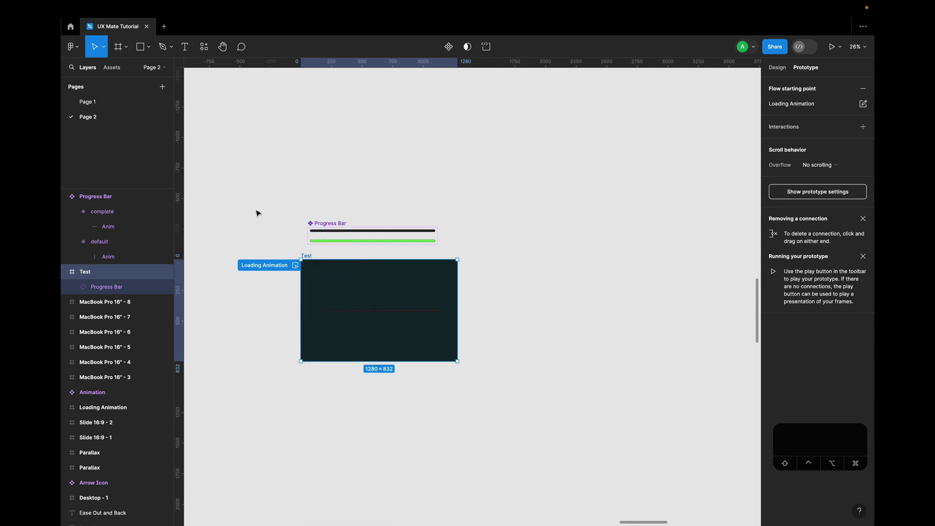
pyautogui.moveTo(314, 227); pyautogui.dragTo(314, 204)
pyautogui.scroll(5, 314, 204)
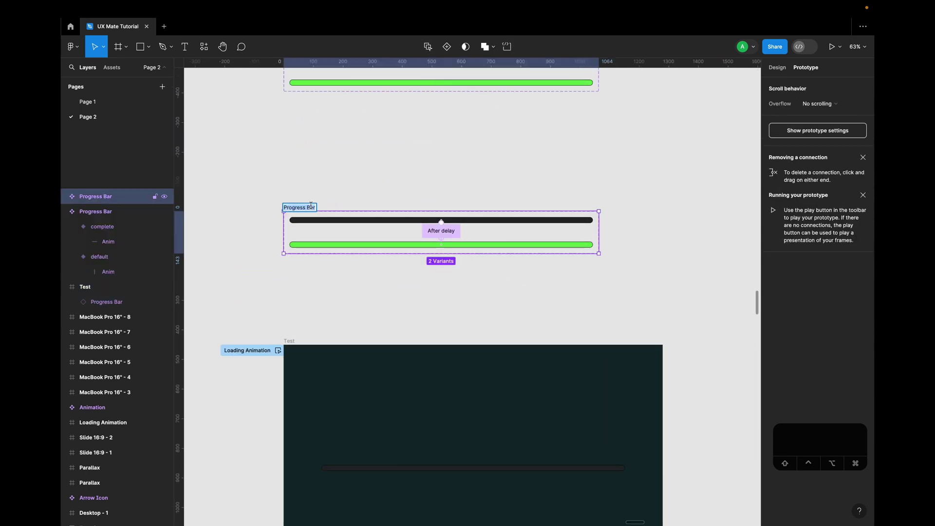
pyautogui.doubleClick(311, 205)
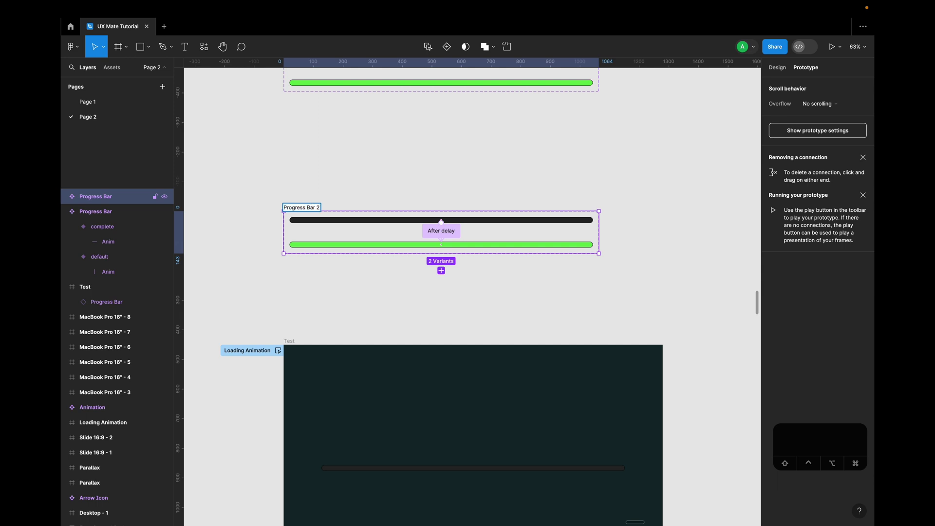
pyautogui.press('Return')
# Step: Shorten the green Anim fill in Progress Bar 2's complete variant to about 68 px wide, keeping its right end in place
pyautogui.click(342, 245)
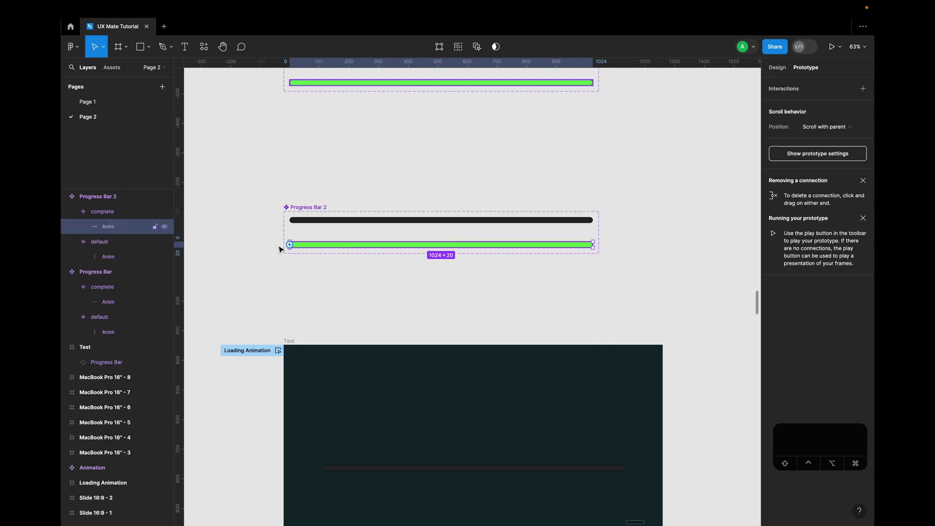
pyautogui.scroll(5, 294, 250)
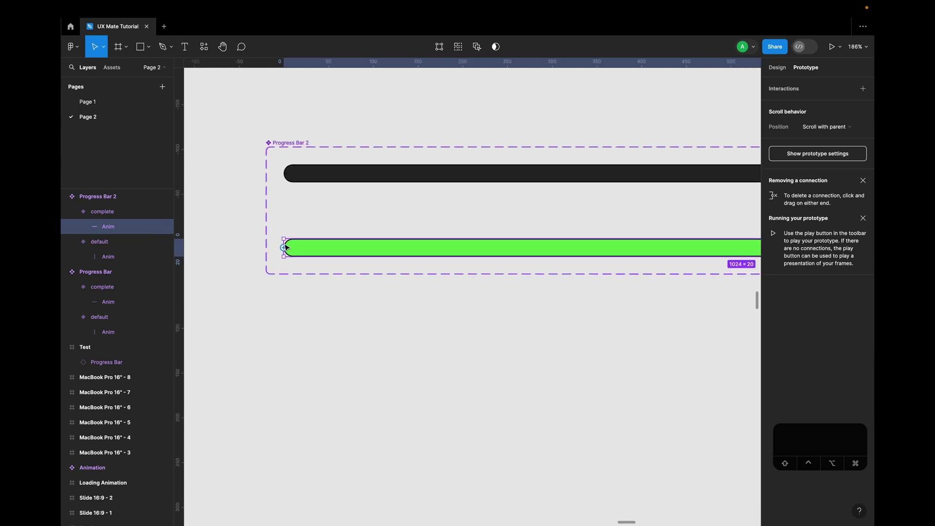
pyautogui.scroll(5, 284, 247)
pyautogui.moveTo(286, 248); pyautogui.dragTo(534, 247)
pyautogui.scroll(-8, 534, 249)
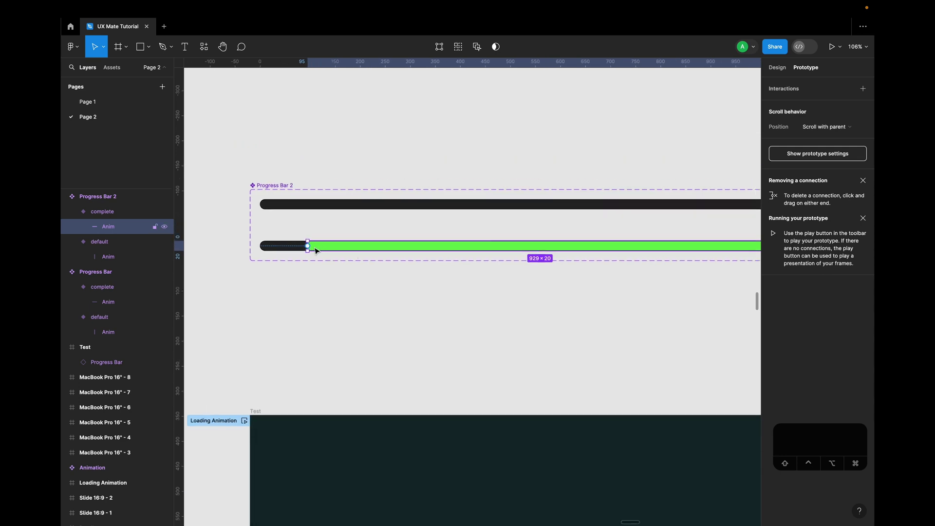
pyautogui.scroll(-3, 312, 250)
pyautogui.scroll(4, 250, 245)
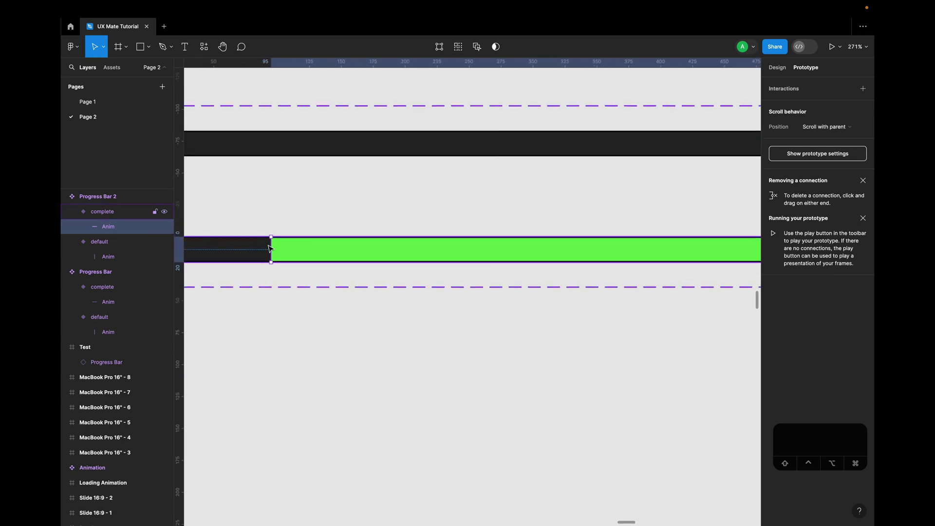
pyautogui.moveTo(297, 242); pyautogui.dragTo(710, 239)
pyautogui.scroll(-3, 710, 239)
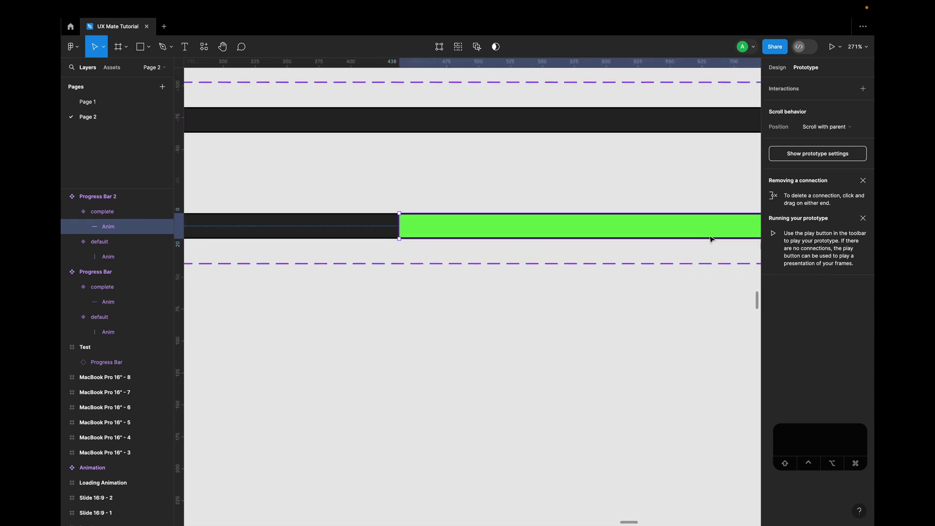
pyautogui.hscroll(1, 710, 240)
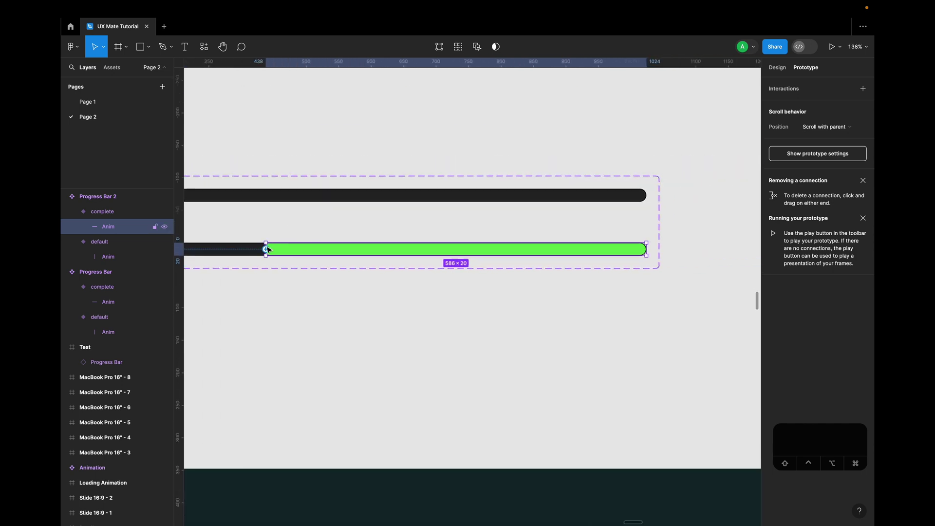
pyautogui.scroll(5, 268, 249)
pyautogui.moveTo(267, 249); pyautogui.dragTo(760, 249)
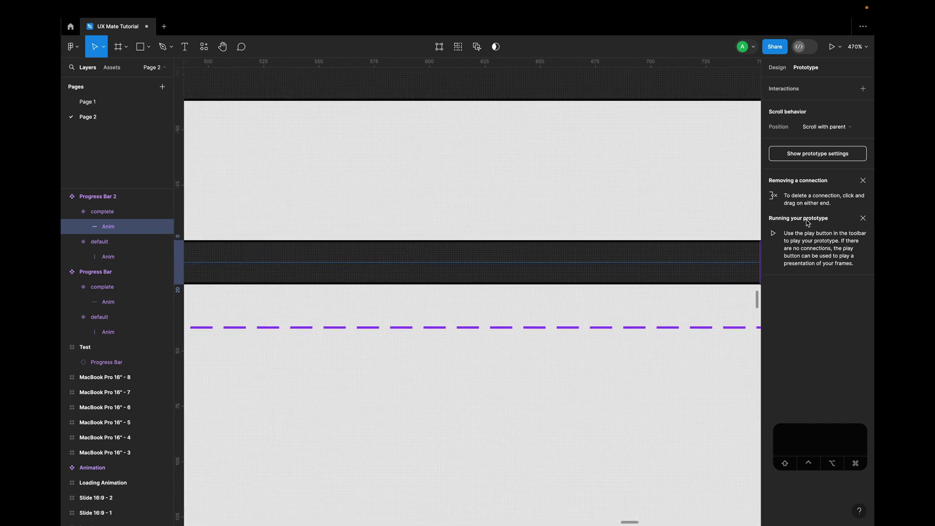
pyautogui.moveTo(807, 222); pyautogui.dragTo(459, 240)
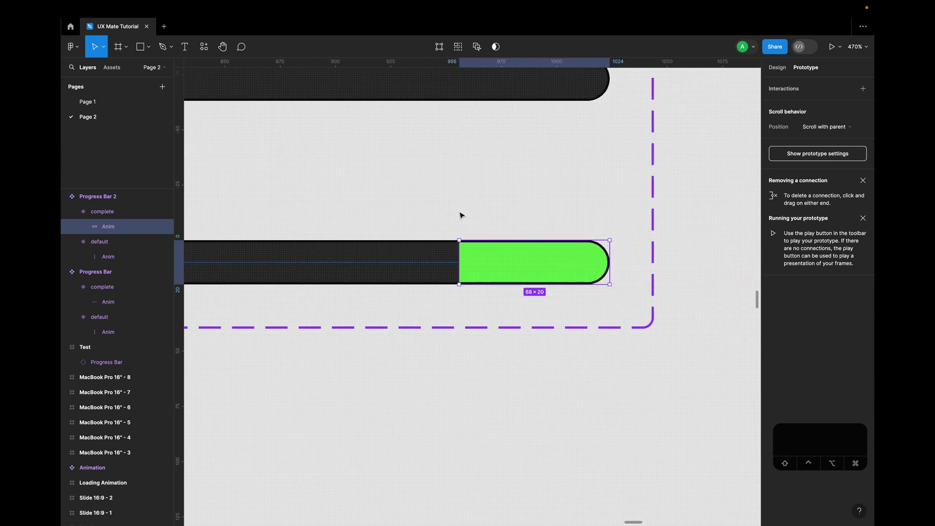
# Step: Set the corner radius of the complete variant's green Anim fill to 40
pyautogui.click(777, 68)
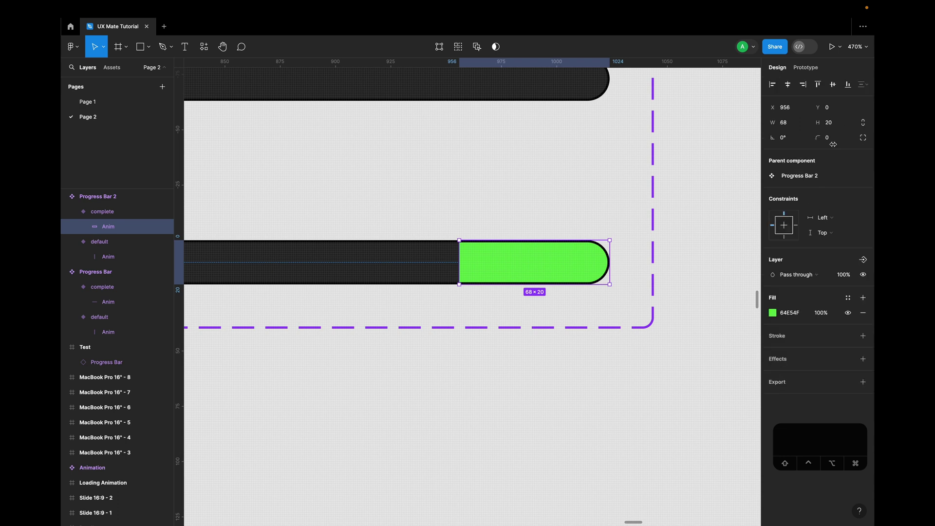
pyautogui.hotkey('shift', 'Up')
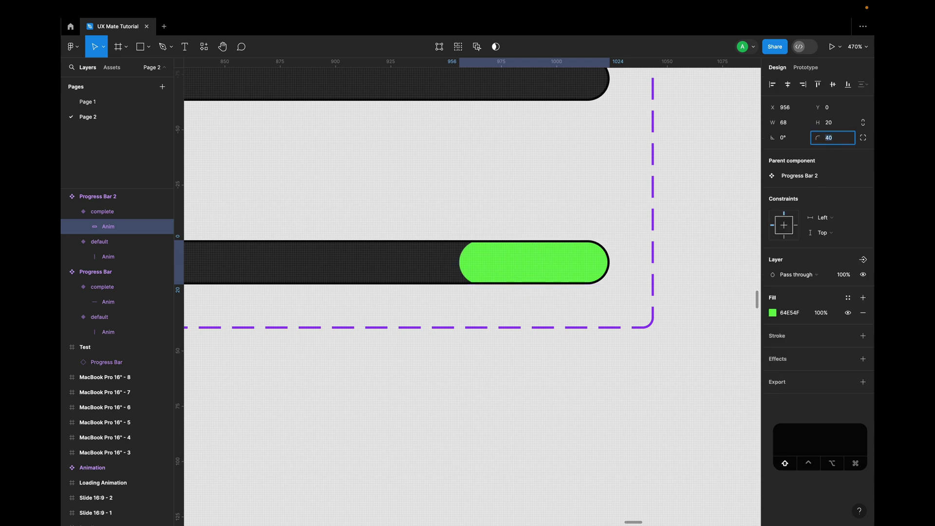
pyautogui.scroll(-6, 351, 323)
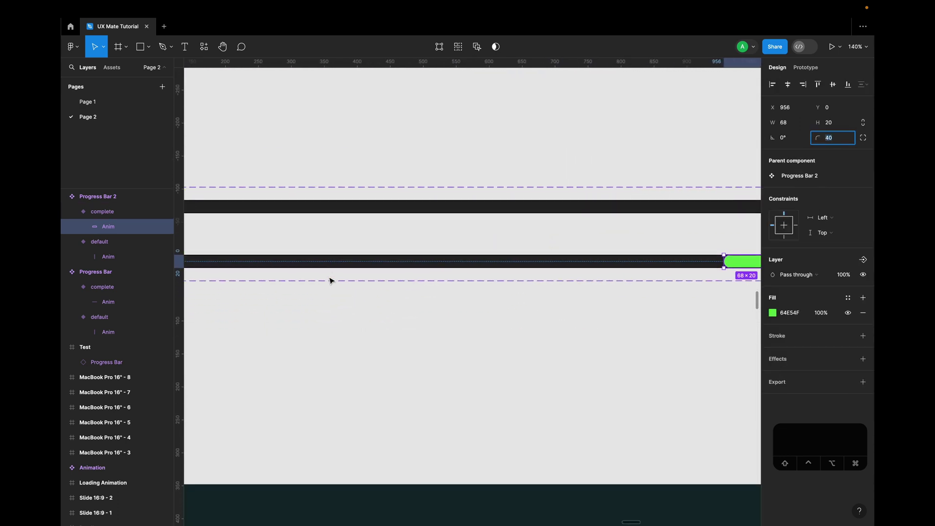
pyautogui.scroll(1, 391, 273)
pyautogui.scroll(6, 281, 236)
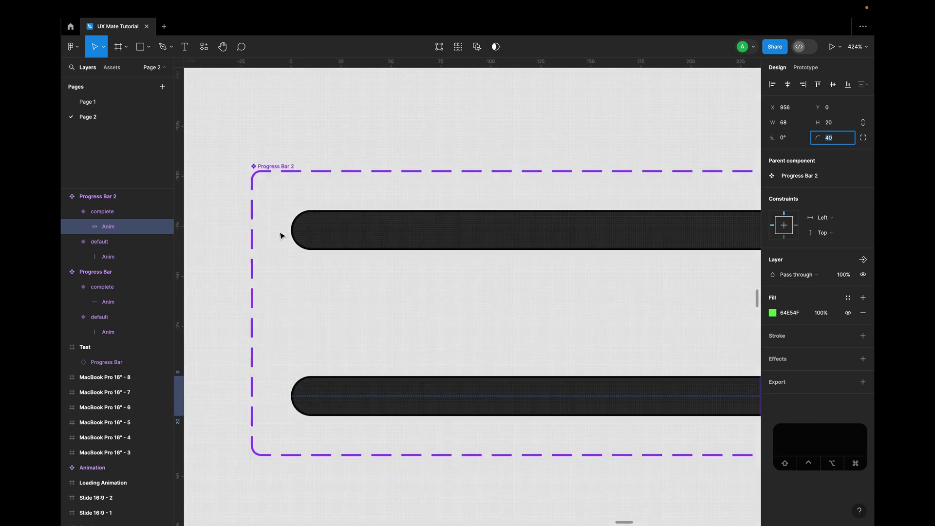
# Step: Round the corners of the narrow Anim layer in Progress Bar 2's default variant and clear the selection
pyautogui.click(108, 257)
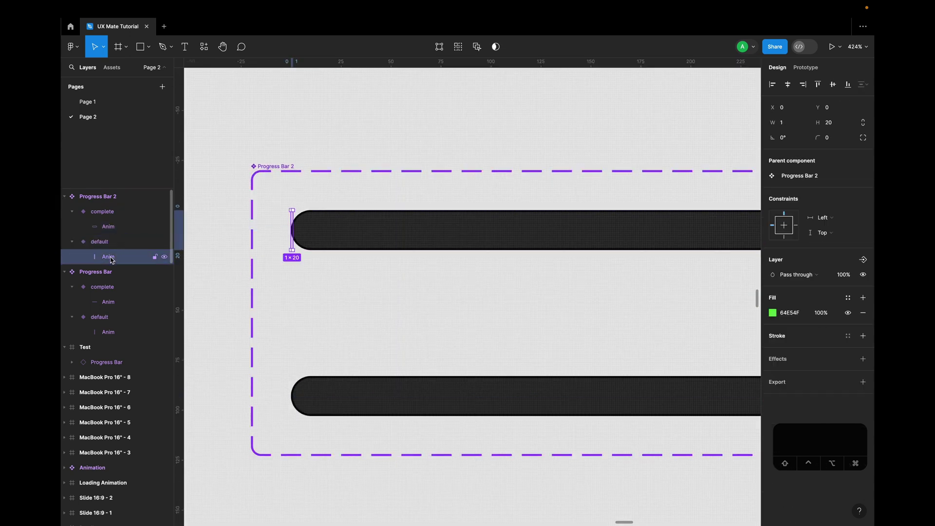
pyautogui.scroll(-8, 418, 246)
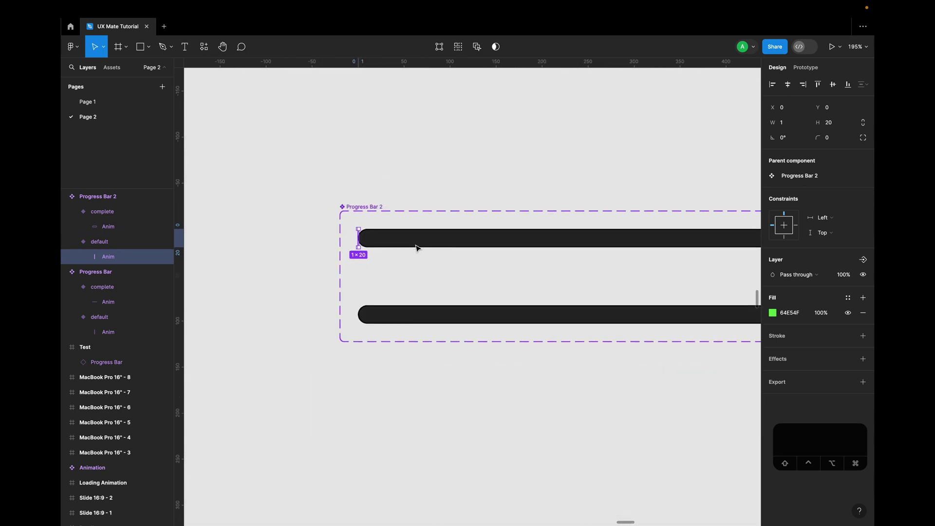
pyautogui.scroll(-3, 452, 256)
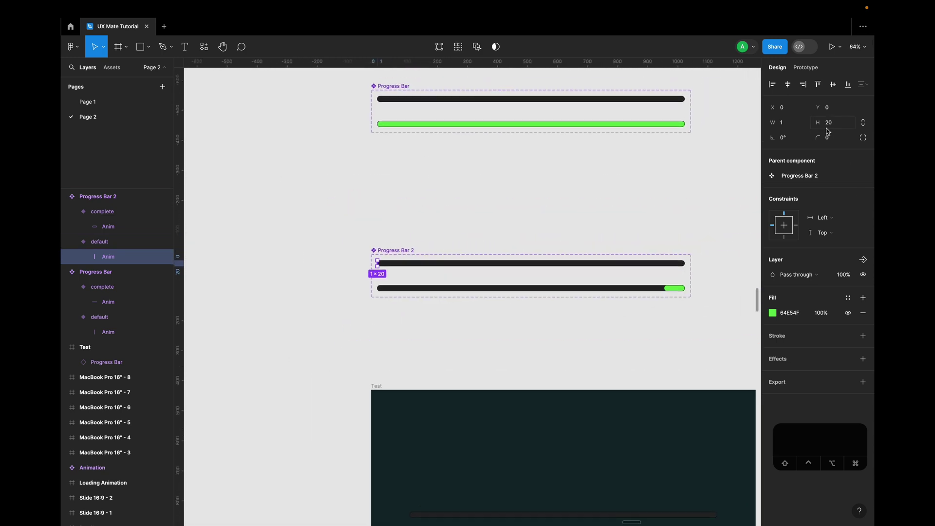
pyautogui.click(278, 270)
pyautogui.scroll(-3, 280, 272)
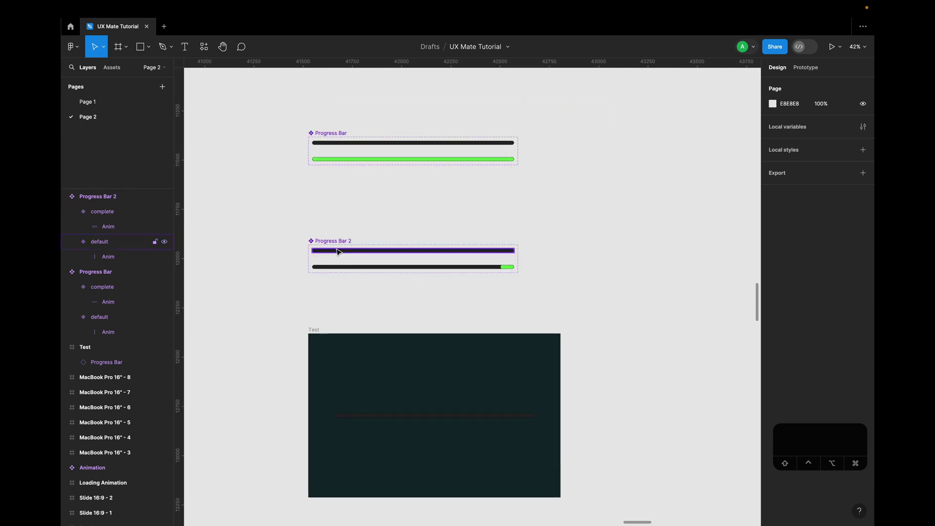
# Step: Place an instance of Progress Bar 2's default variant in the Test frame, centered horizontally above the existing progress bar
pyautogui.click(337, 251)
pyautogui.moveTo(339, 255); pyautogui.dragTo(362, 405)
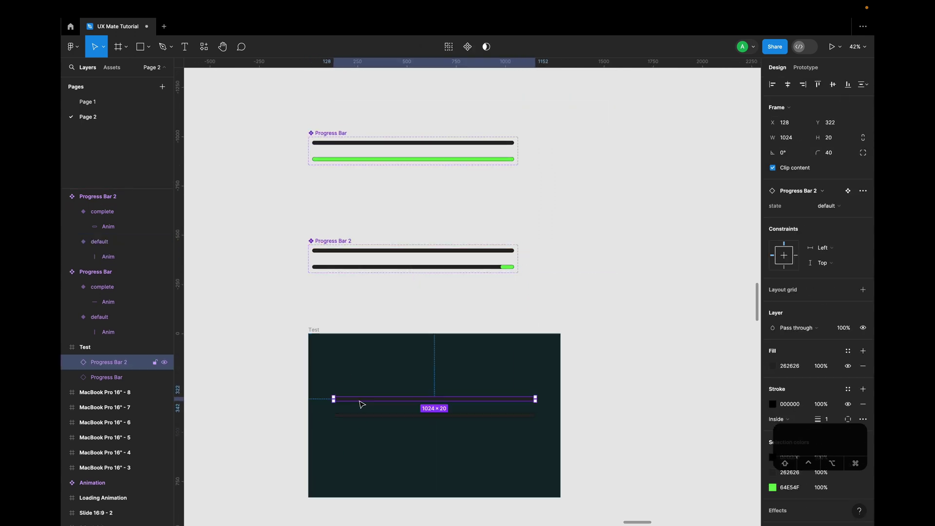
# Step: Preview the Loading Animation flow with both progress bars in the Test frame, and close the preview
pyautogui.click(320, 332)
pyautogui.hotkey('shift', 'e')
pyautogui.click(302, 339)
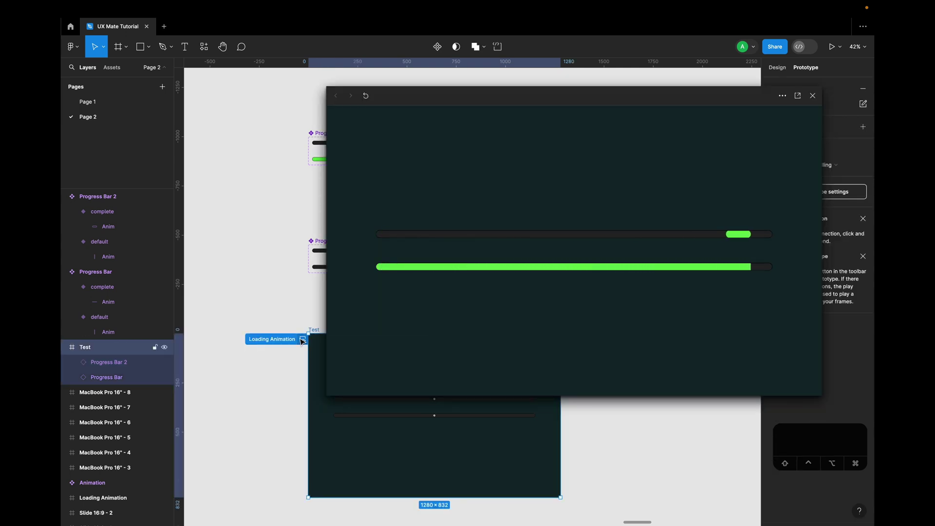
pyautogui.click(812, 96)
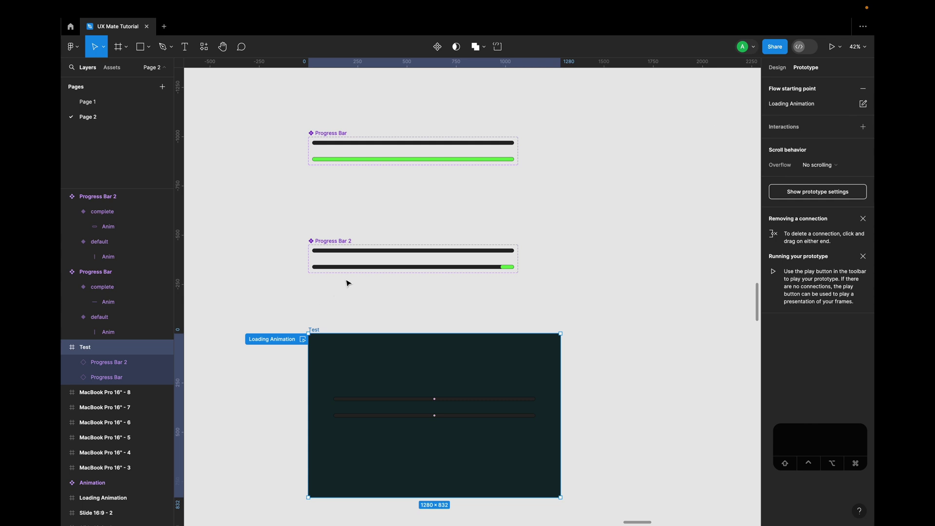
# Step: Set the After delay transition of Progress Bar 2's default variant to Ease in and out with a duration of 1000 ms
pyautogui.click(357, 268)
pyautogui.hscroll(2, 408, 262)
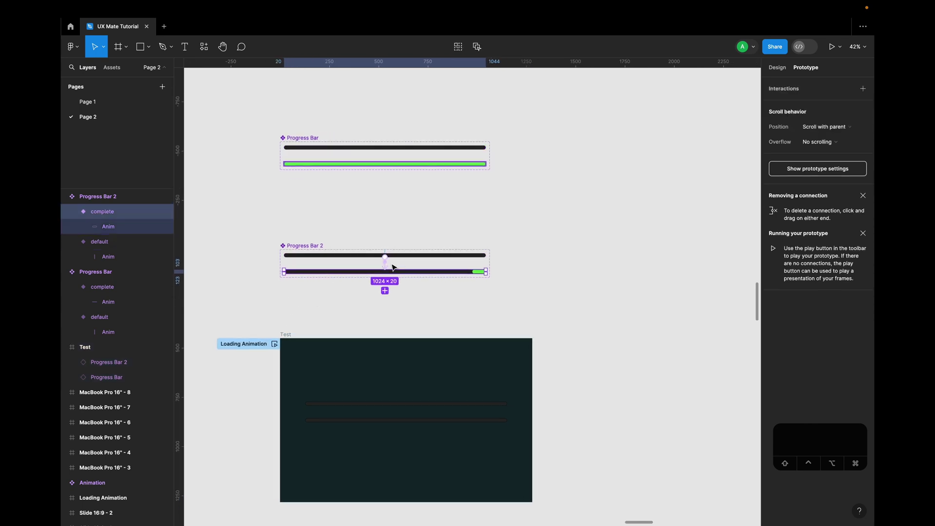
pyautogui.moveTo(393, 268); pyautogui.dragTo(392, 269)
pyautogui.scroll(6, 392, 270)
pyautogui.click(417, 253)
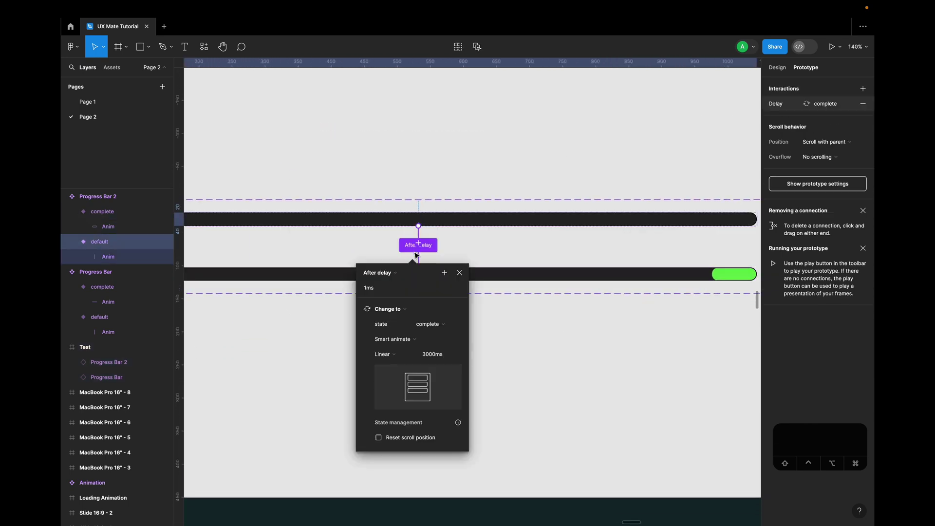
pyautogui.click(440, 356)
pyautogui.click(390, 356)
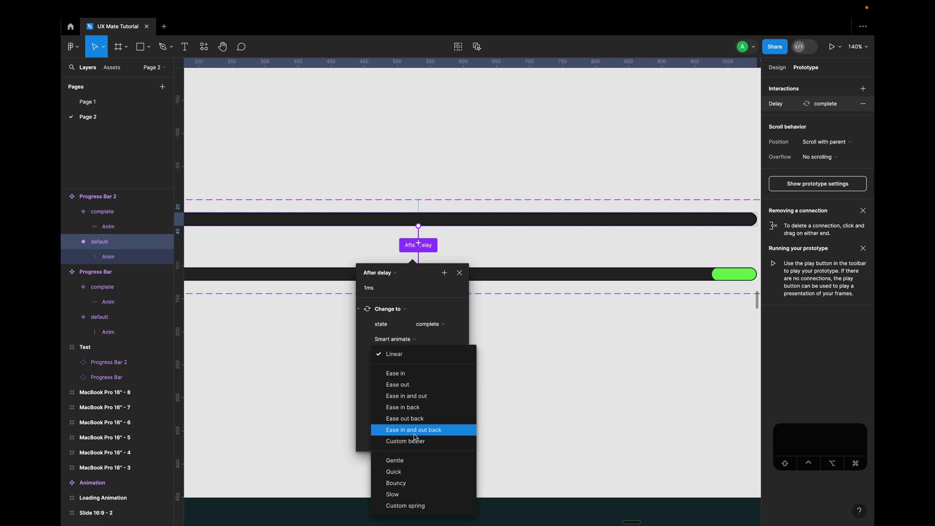
pyautogui.click(419, 396)
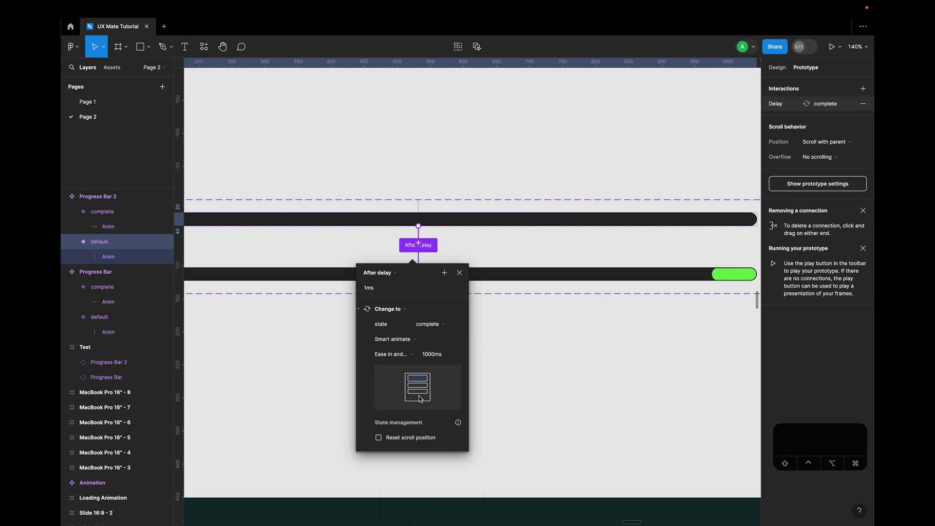
# Step: Widen the green Anim fill in Progress Bar 2's complete variant leftward to about 108 px
pyautogui.click(730, 270)
pyautogui.click(726, 278)
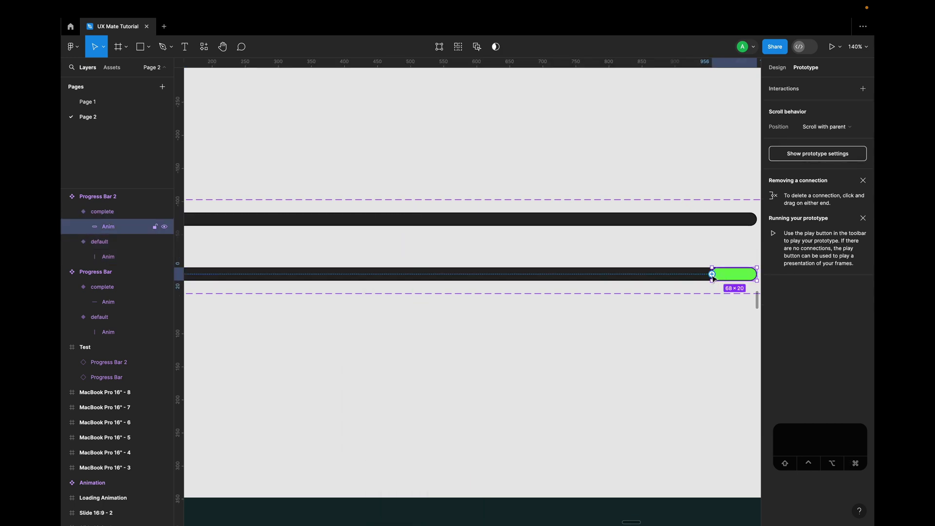
pyautogui.scroll(5, 712, 275)
pyautogui.moveTo(716, 263); pyautogui.dragTo(652, 265)
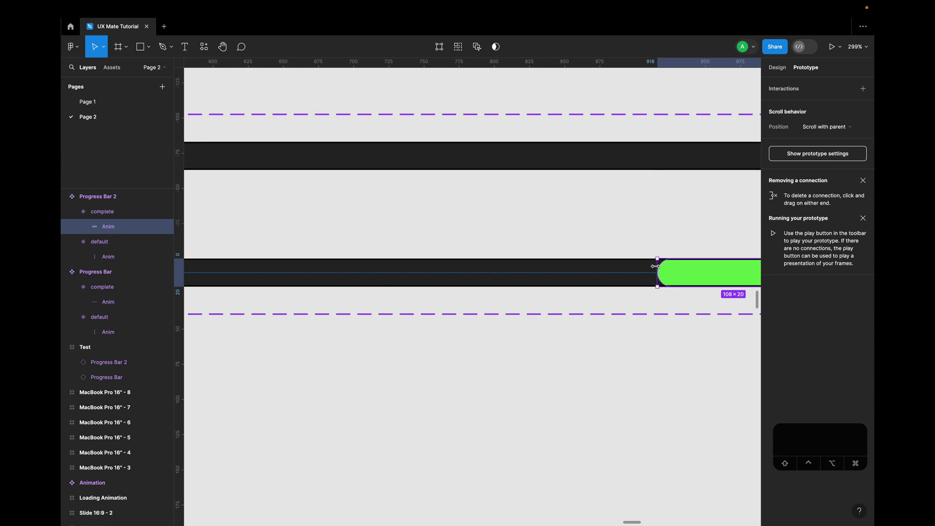
pyautogui.scroll(-8, 652, 266)
# Step: Widen the narrow Anim layer in Progress Bar 2's default variant rightward to about 64 px
pyautogui.scroll(15, 559, 274)
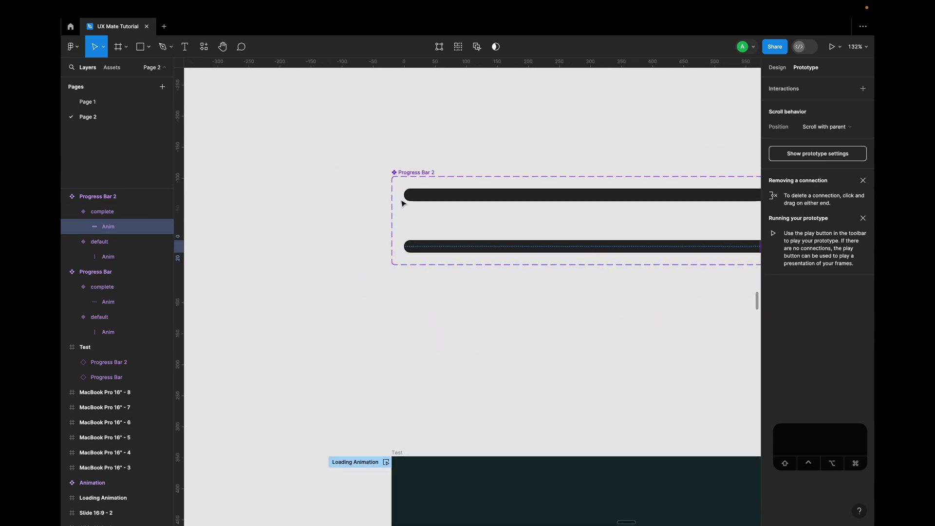
pyautogui.click(435, 196)
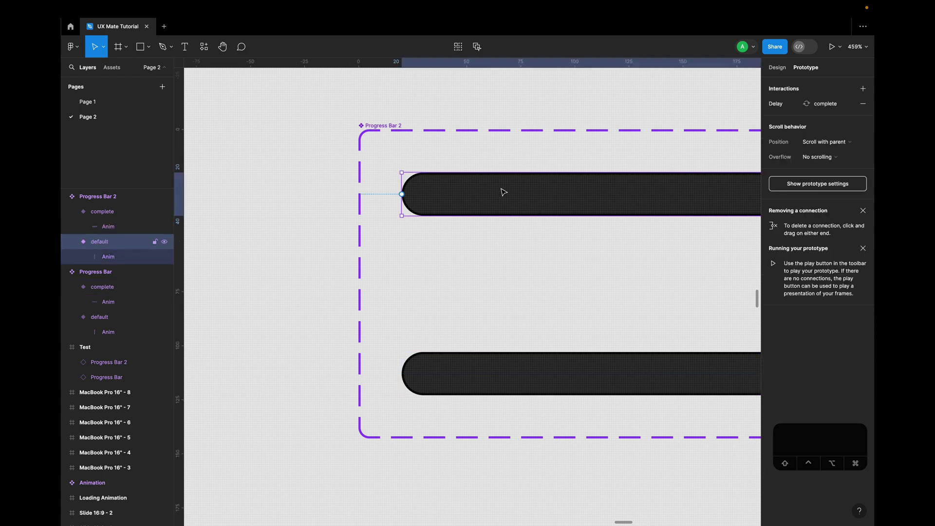
pyautogui.click(115, 260)
pyautogui.scroll(5, 431, 178)
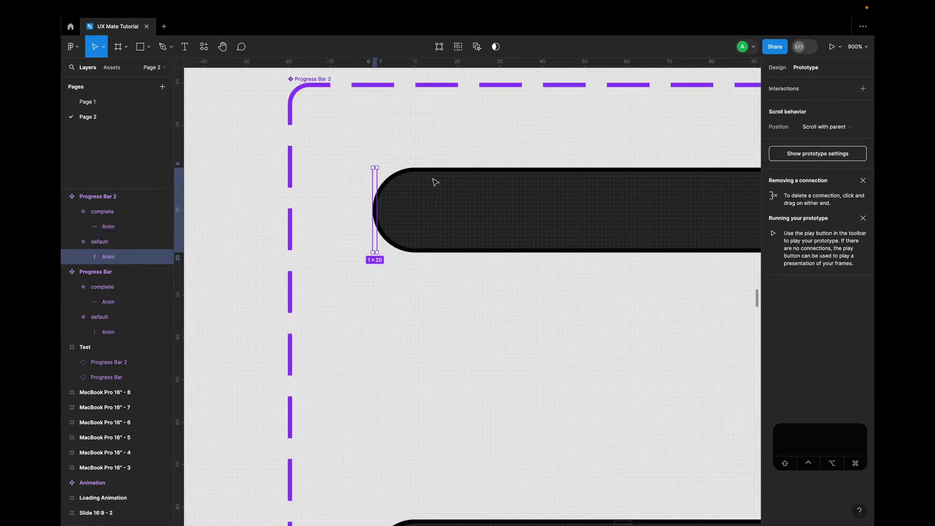
pyautogui.moveTo(378, 197); pyautogui.dragTo(645, 190)
pyautogui.scroll(-3, 646, 189)
pyautogui.scroll(-10, 646, 190)
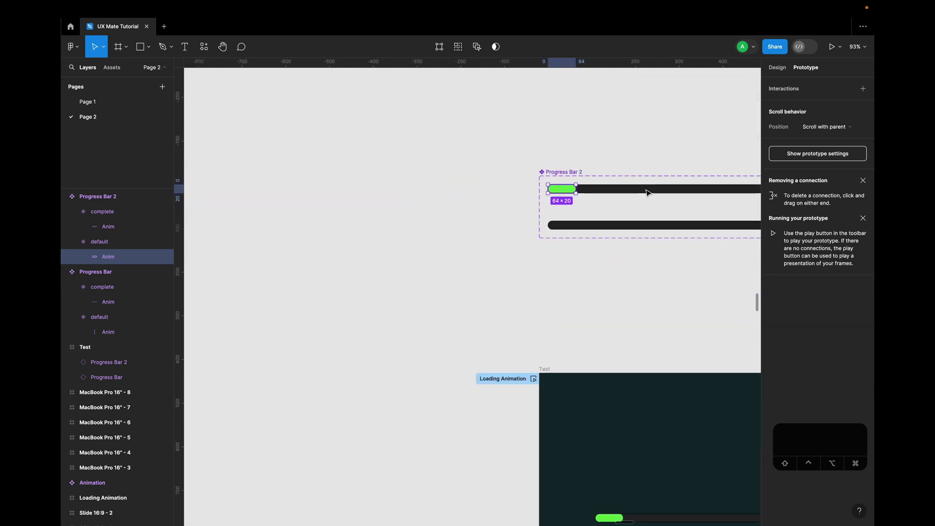
pyautogui.click(504, 299)
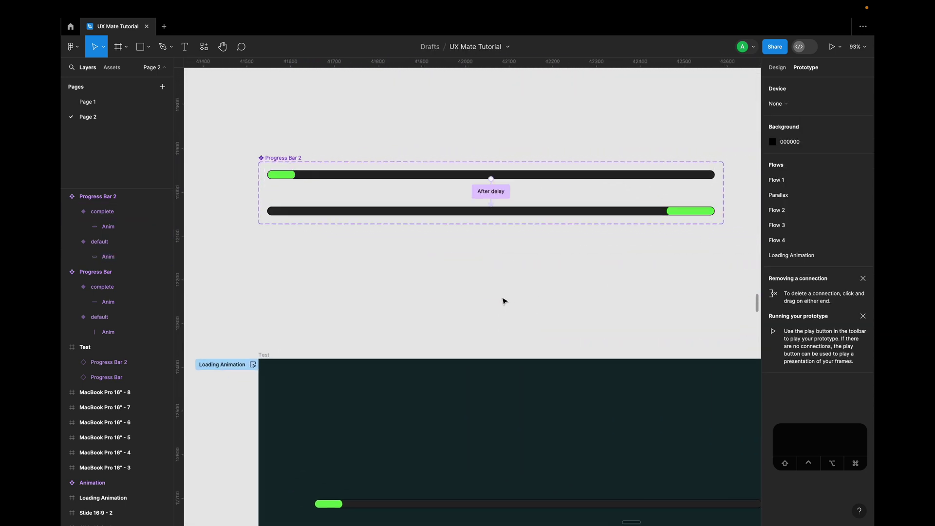
# Step: Preview the Loading Animation flow again to check Progress Bar 2's revised movement, and close the preview
pyautogui.scroll(-3, 503, 299)
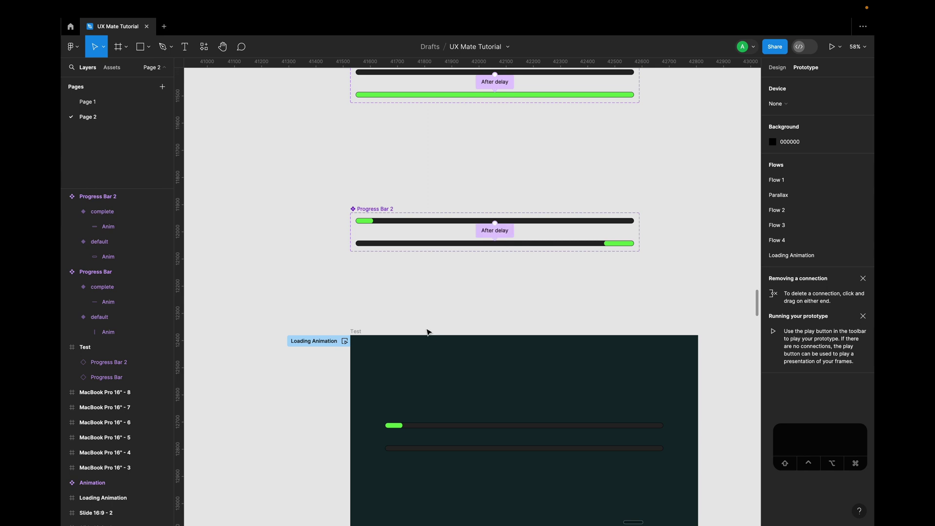
pyautogui.scroll(-2, 428, 330)
pyautogui.click(335, 293)
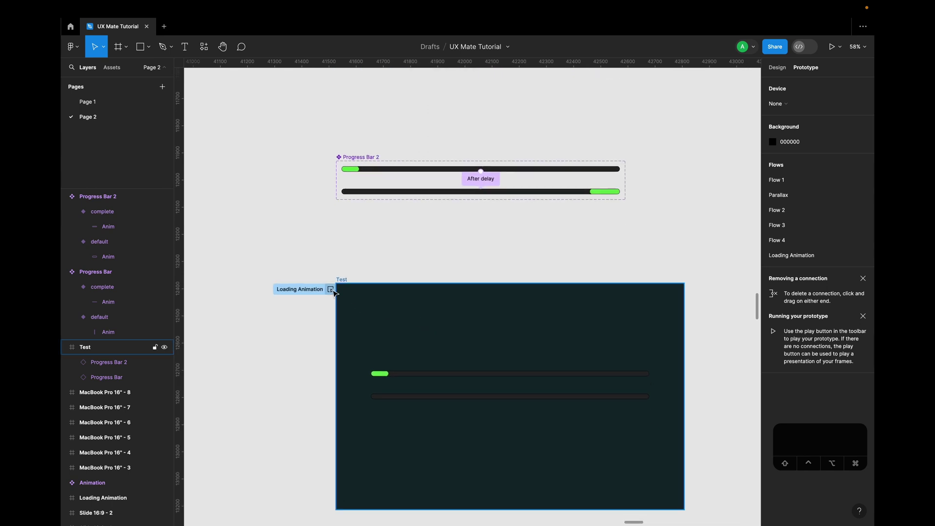
pyautogui.click(332, 290)
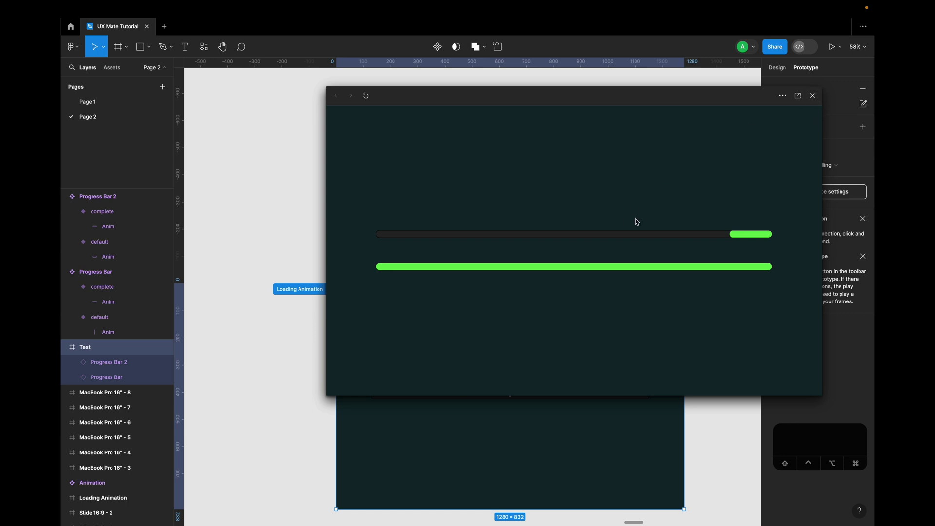
pyautogui.click(812, 96)
pyautogui.scroll(1, 536, 204)
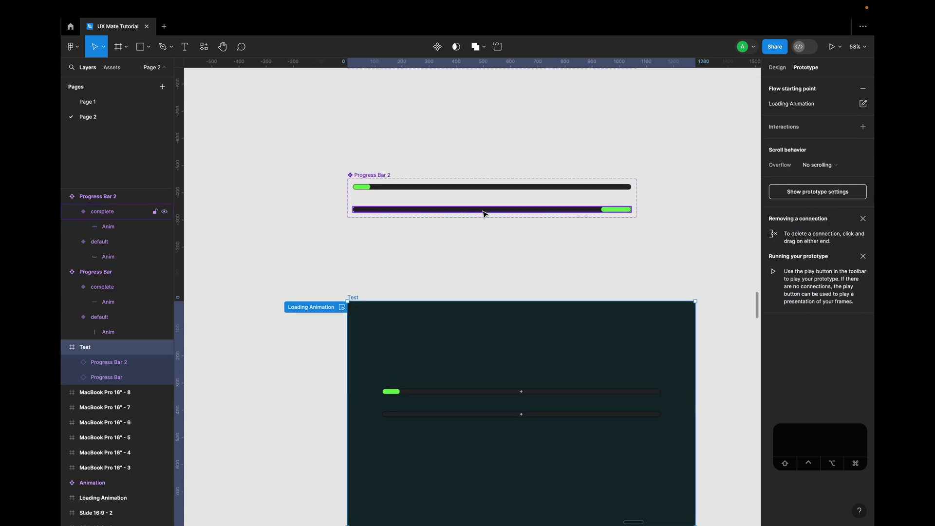
pyautogui.click(484, 213)
pyautogui.scroll(5, 487, 217)
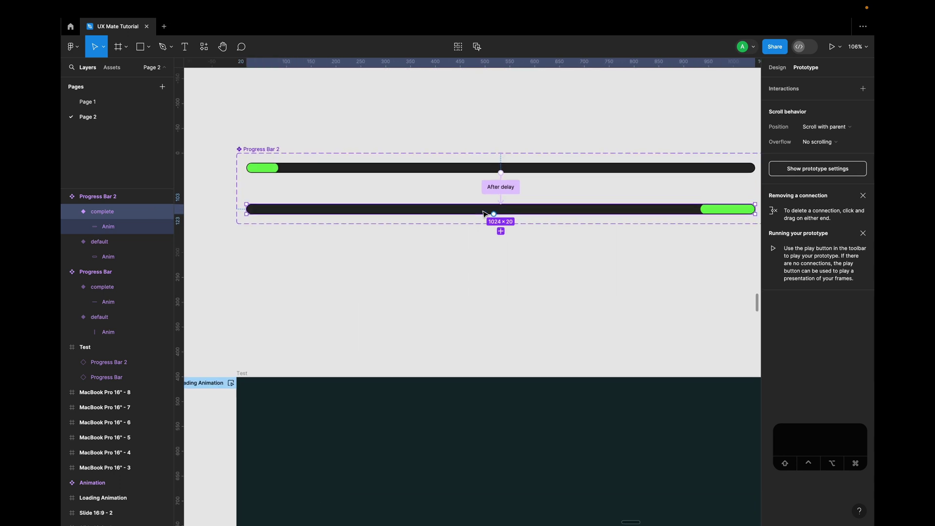
pyautogui.click(500, 231)
pyautogui.press('super+z')
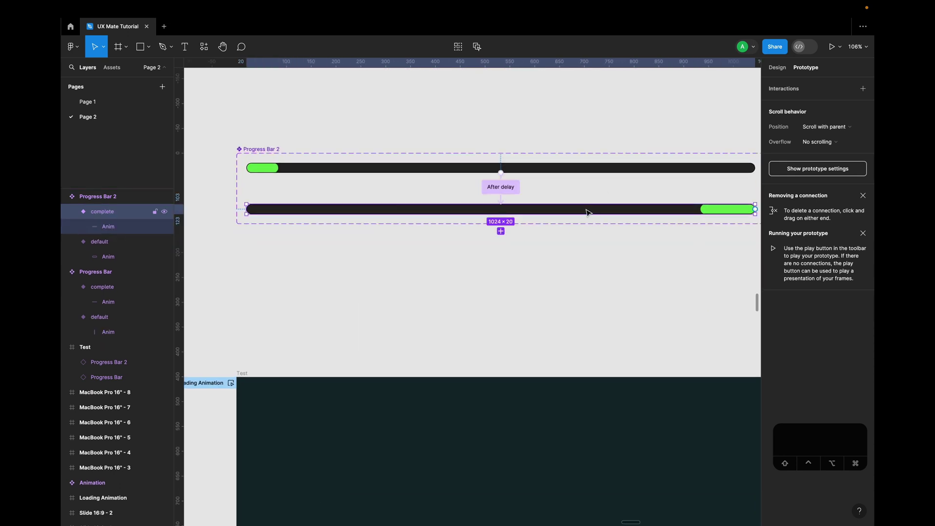
pyautogui.press('shift')
pyautogui.hotkey('shift', 'e')
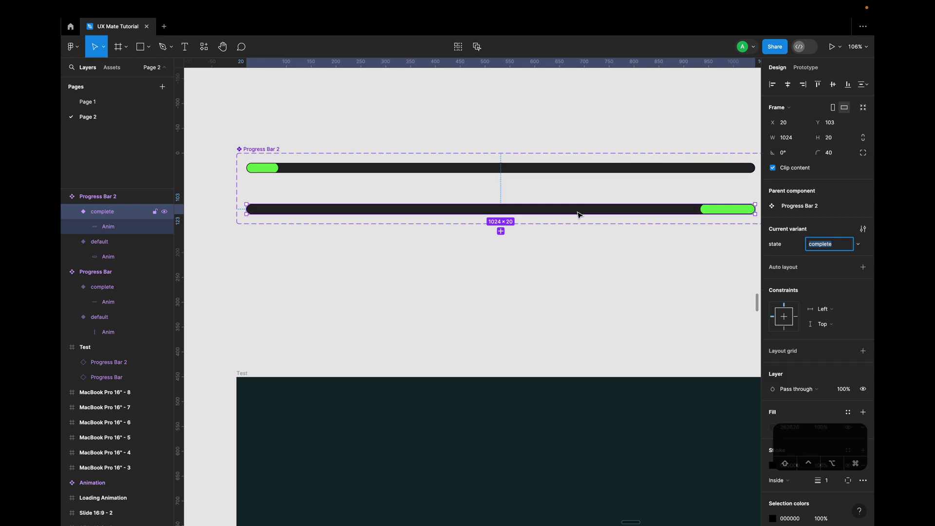
pyautogui.hscroll(2, 541, 239)
pyautogui.scroll(1, 541, 239)
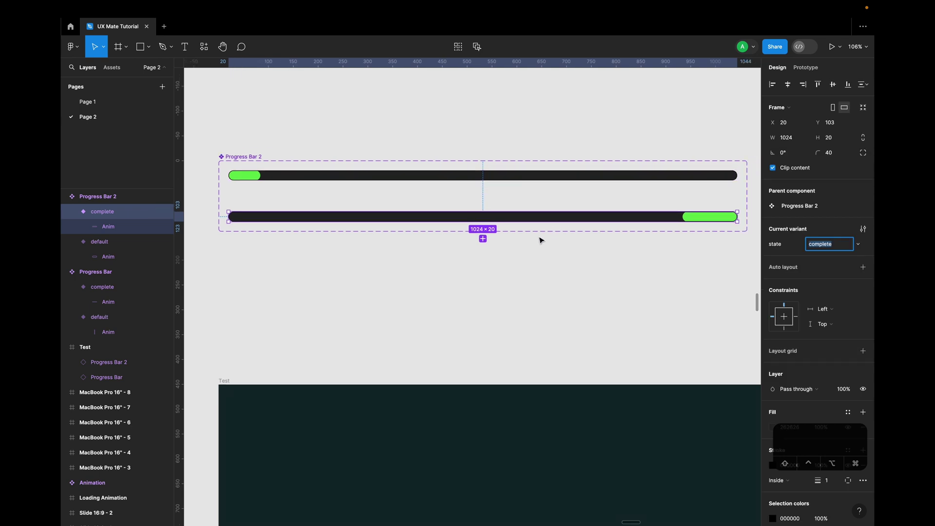
pyautogui.press('super+z')
# Step: Connect Progress Bar 2's complete variant back to its default variant with a prototype interaction
pyautogui.click(544, 268)
pyautogui.click(548, 218)
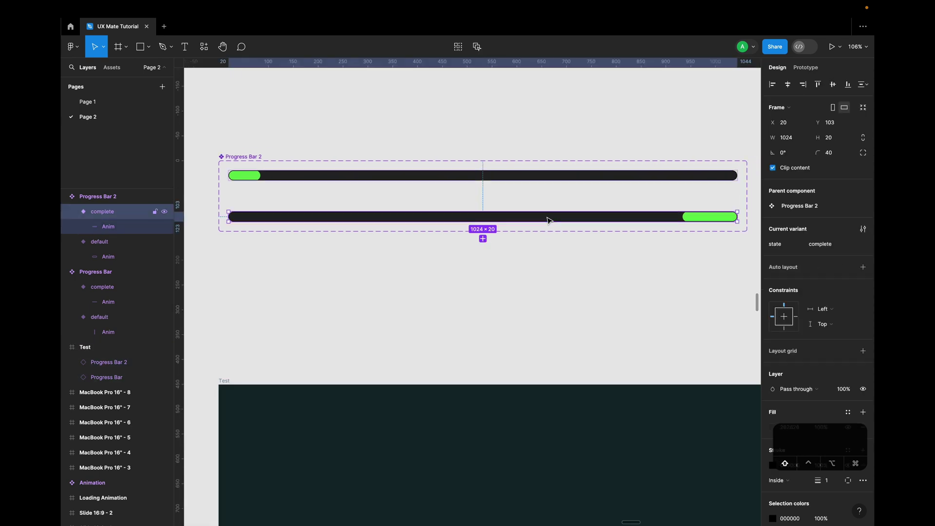
pyautogui.hotkey('shift', 'e')
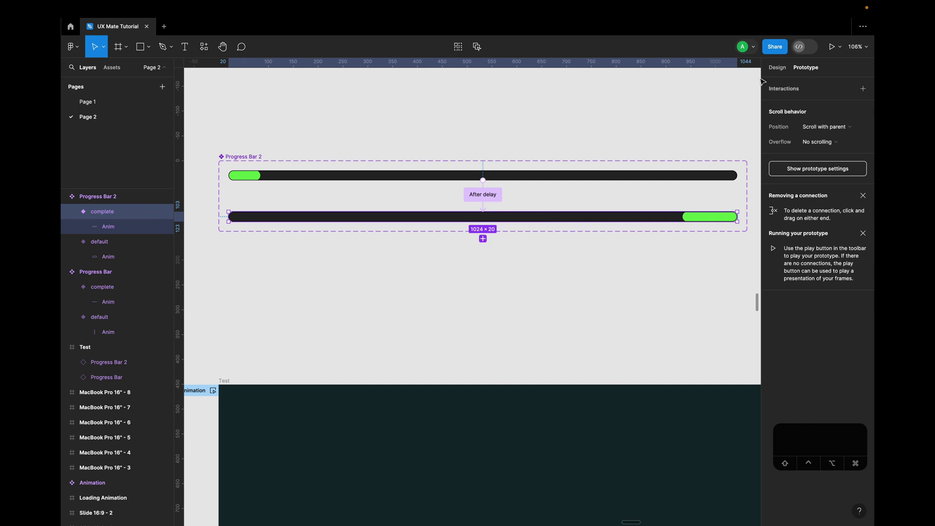
pyautogui.hscroll(2, 657, 231)
pyautogui.moveTo(713, 220); pyautogui.dragTo(705, 174)
pyautogui.moveTo(714, 223); pyautogui.dragTo(700, 180)
# Step: Set the complete-to-default interaction's trigger to After delay with 1 ms, and set its animation duration to 1 ms
pyautogui.click(428, 207)
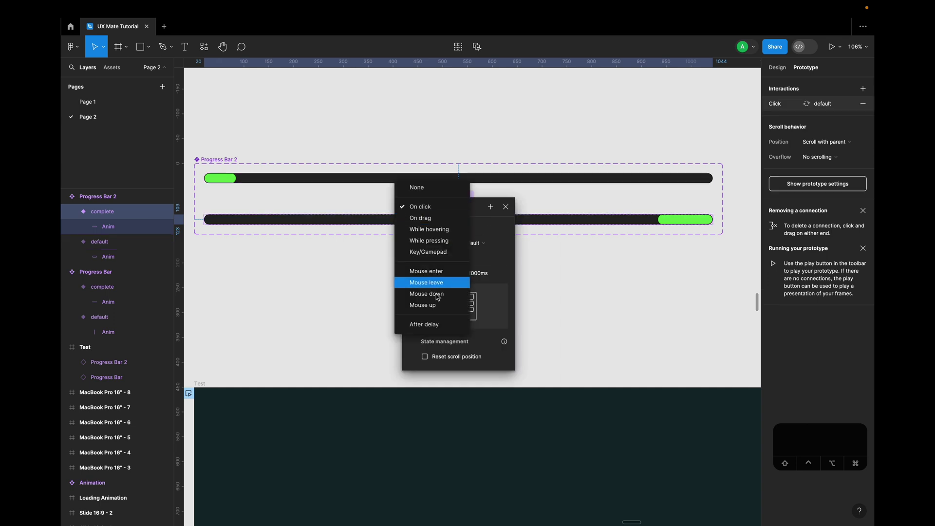
pyautogui.click(427, 323)
pyautogui.click(437, 222)
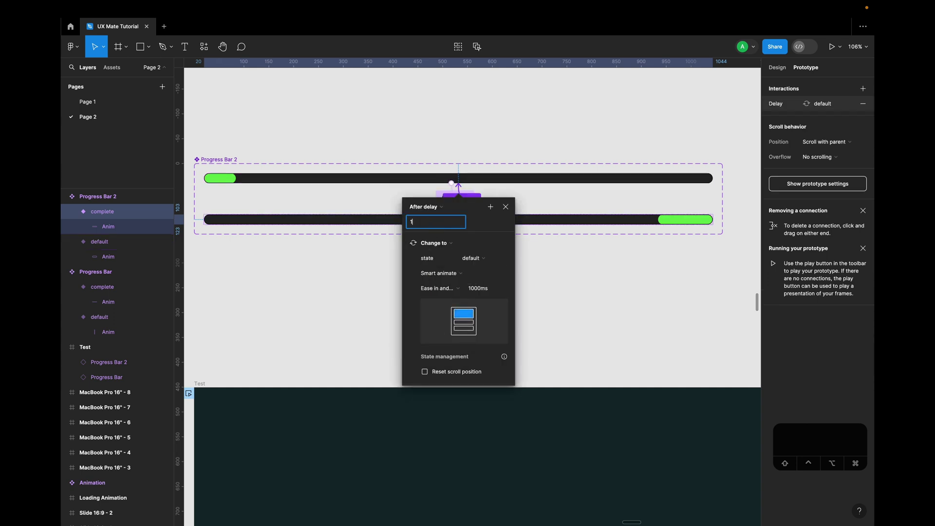
pyautogui.click(486, 288)
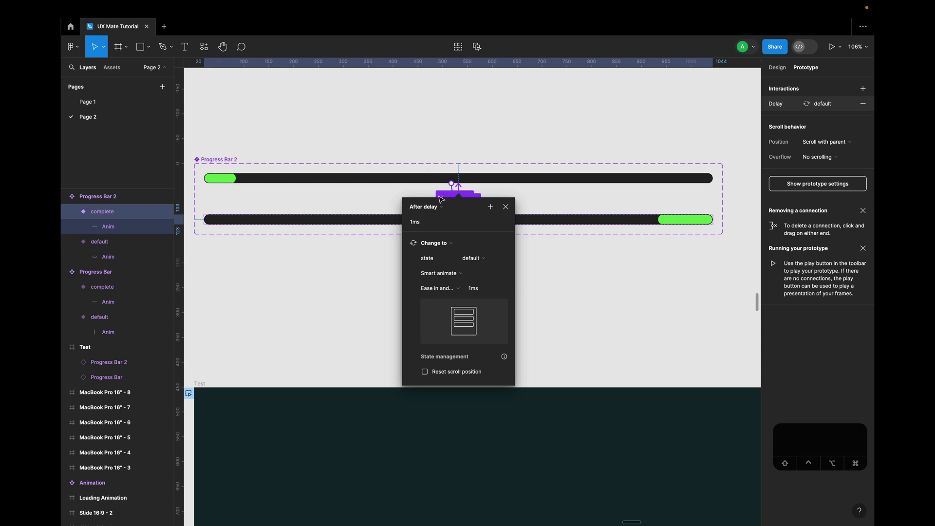
# Step: Set the animation duration of the default variant's After delay interaction to 2 s in Progress Bar 2
pyautogui.scroll(5, 441, 197)
pyautogui.click(469, 170)
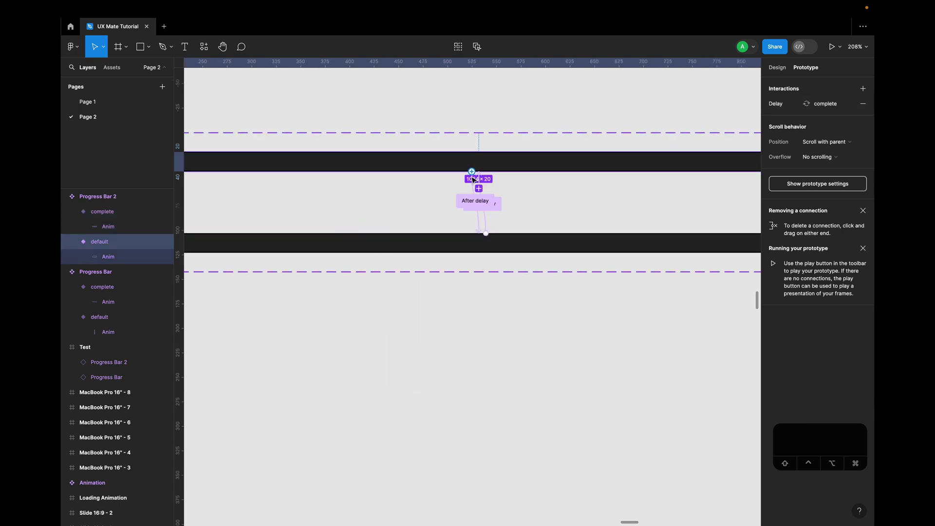
pyautogui.click(470, 202)
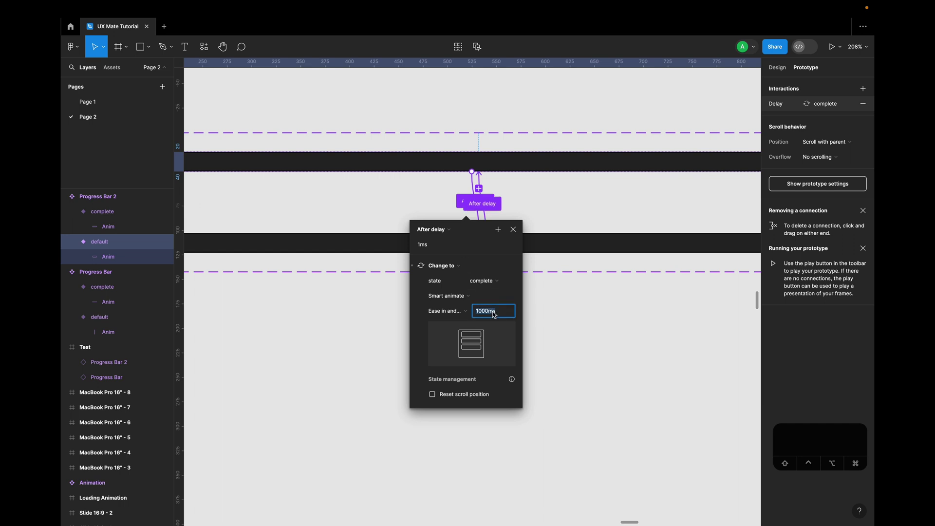
pyautogui.write('2s')
pyautogui.press('Return')
# Step: Preview the Loading Animation flow to check Progress Bar 2's looping movement, and close the preview
pyautogui.scroll(-5, 435, 417)
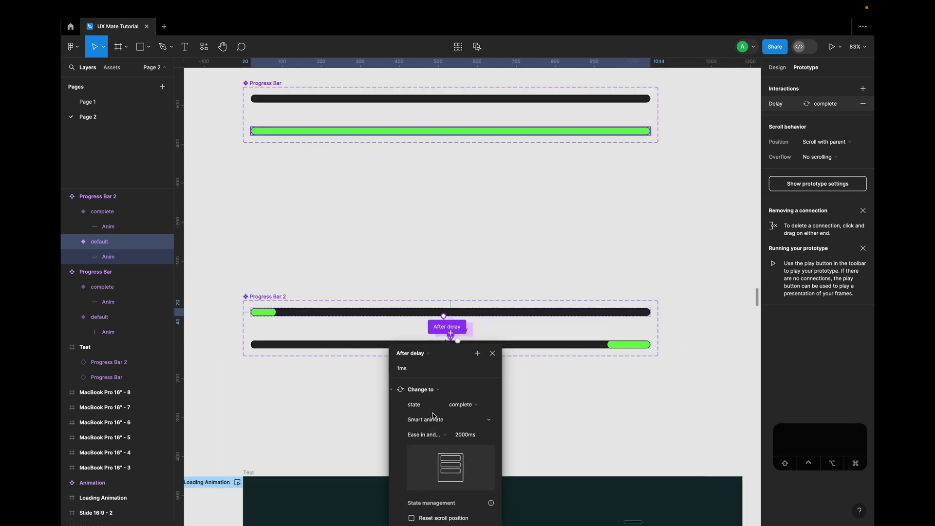
pyautogui.click(267, 386)
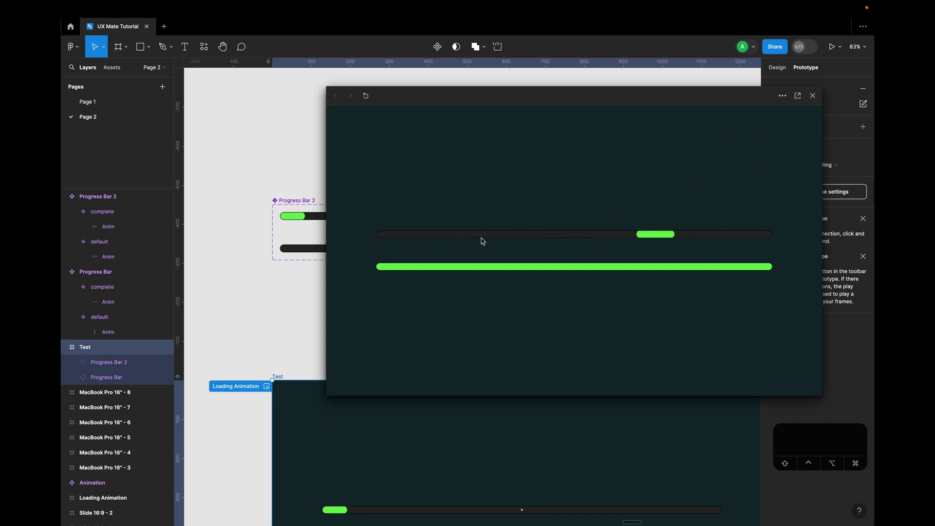
pyautogui.click(812, 96)
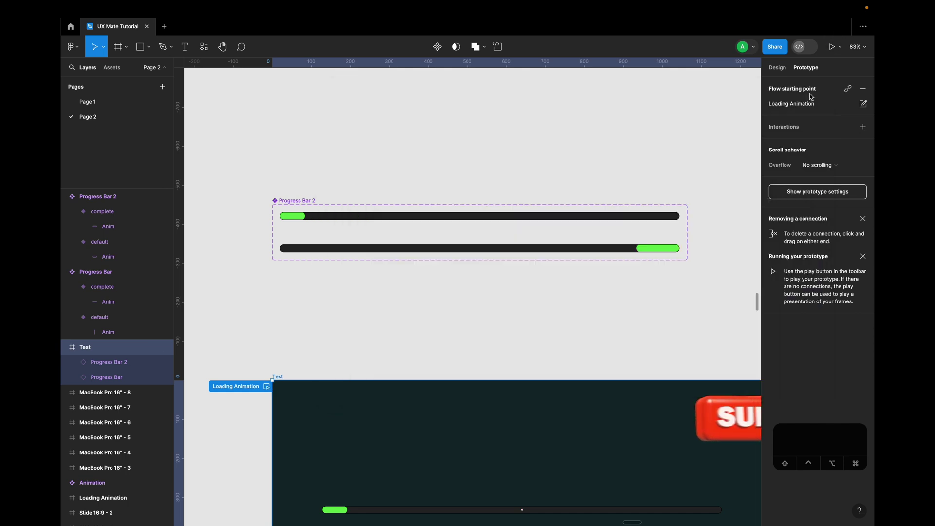
# Step: Add a third variant to Progress Bar 2 based on its default variant, below the other two bars
pyautogui.scroll(-2, 397, 286)
pyautogui.click(351, 168)
pyautogui.moveTo(461, 170); pyautogui.dragTo(463, 195)
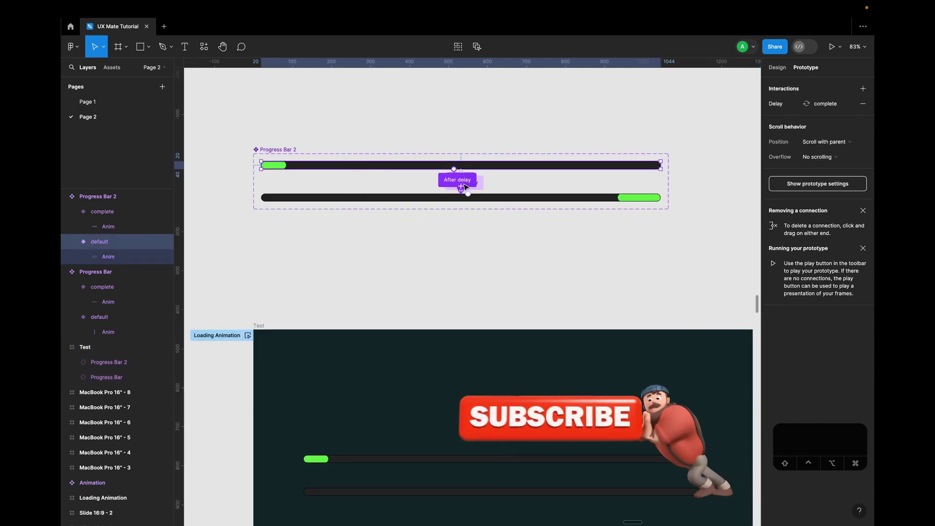
pyautogui.scroll(5, 453, 195)
pyautogui.click(777, 67)
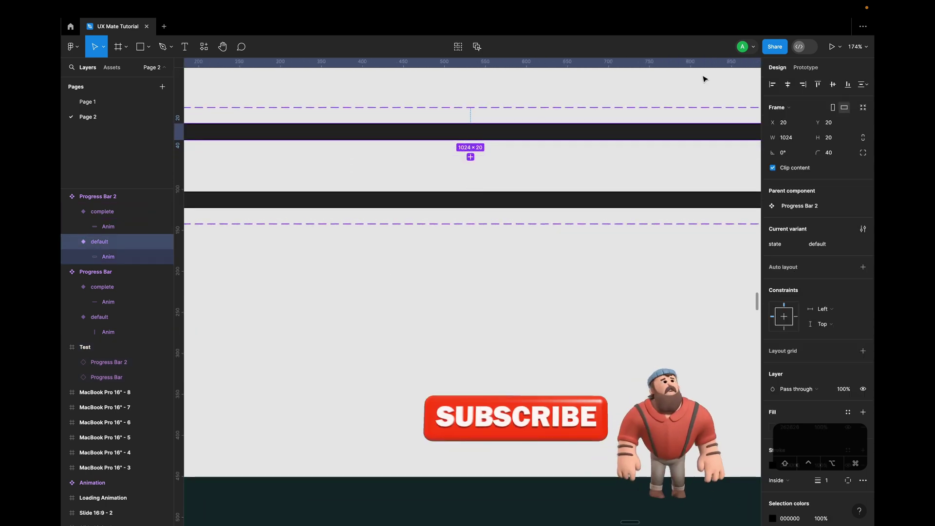
pyautogui.click(470, 157)
pyautogui.press('-')
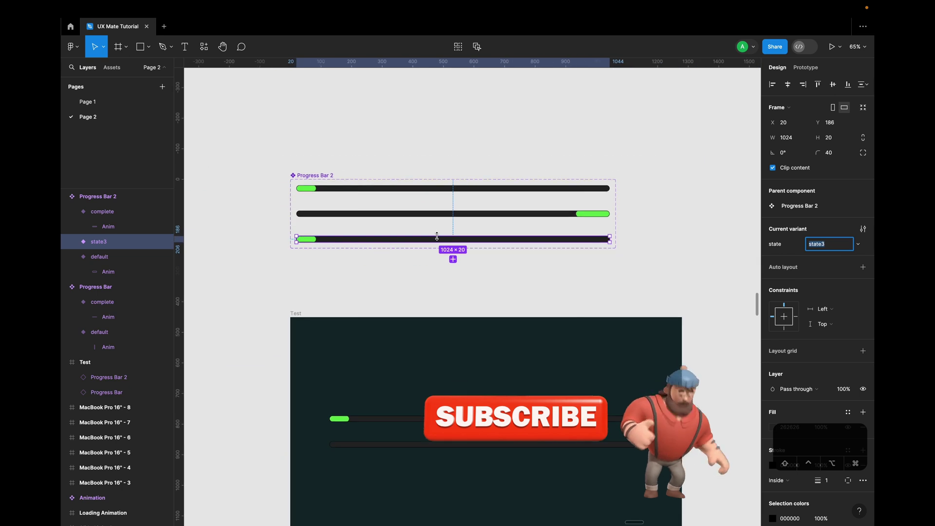
pyautogui.moveTo(434, 239); pyautogui.dragTo(432, 208)
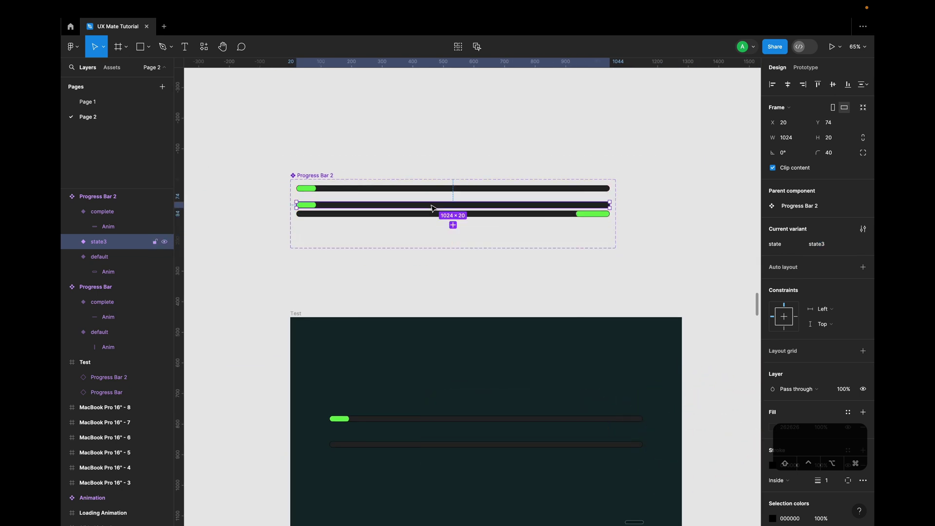
pyautogui.hotkey('ctrl', 'z')
# Step: Move the complete variant's green Anim fill to the middle of its bar and widen it evenly on both sides
pyautogui.click(414, 216)
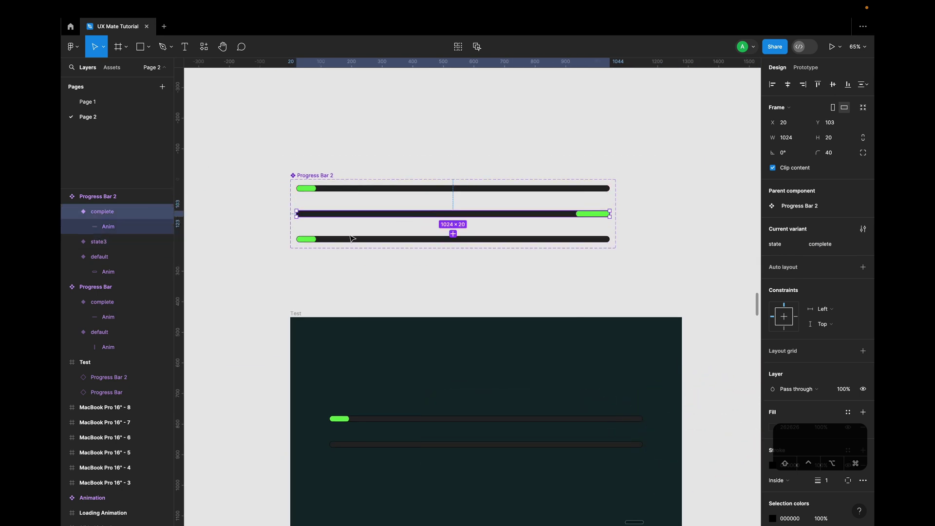
pyautogui.click(588, 218)
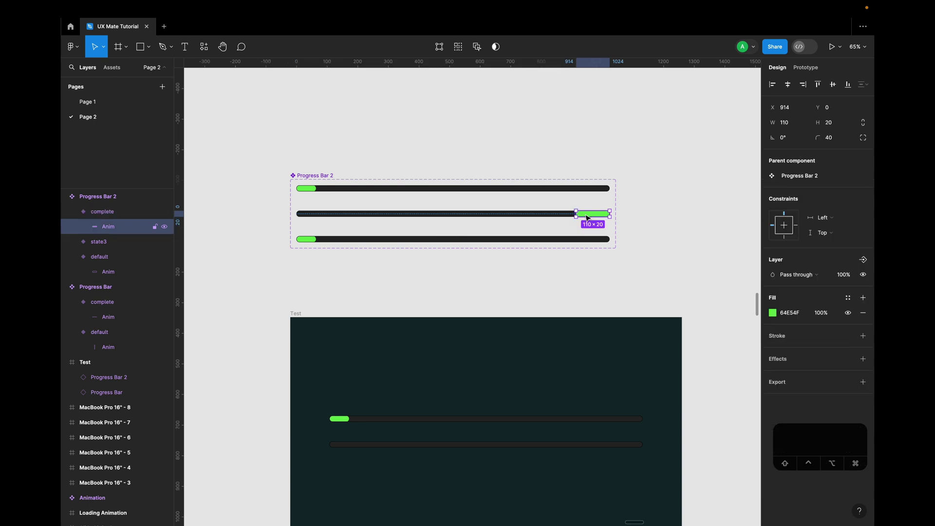
pyautogui.moveTo(587, 218); pyautogui.dragTo(531, 213)
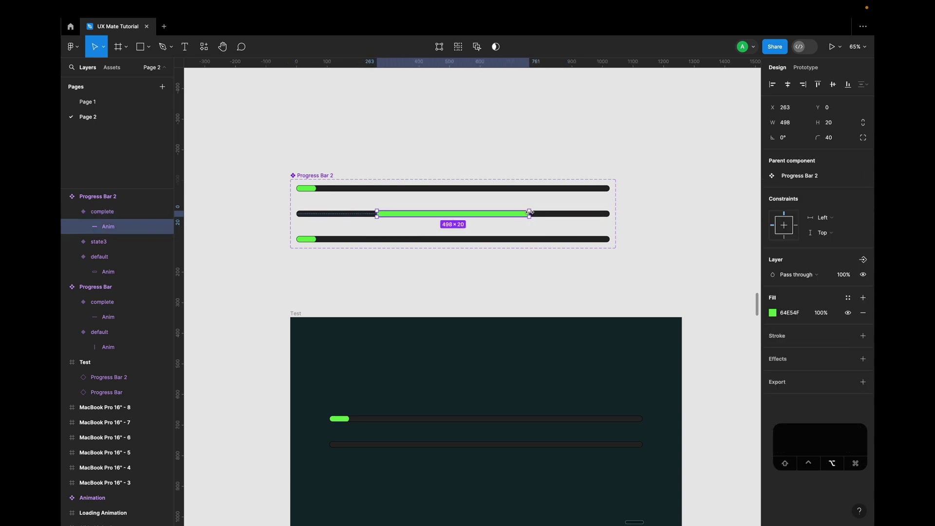
# Step: Try to move the third variant's green Anim fill to the right end of its bar, and undo the move
pyautogui.doubleClick(312, 243)
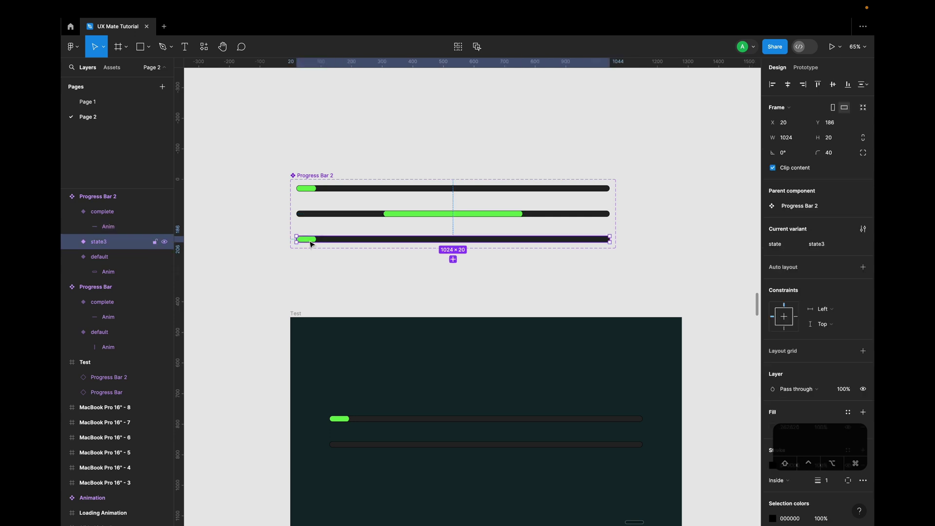
pyautogui.moveTo(308, 243); pyautogui.dragTo(600, 251)
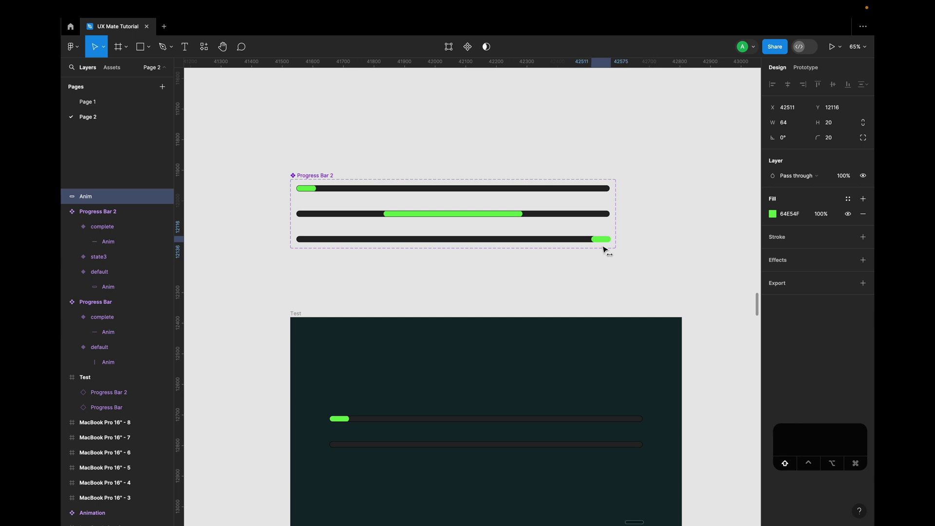
pyautogui.scroll(10, 600, 246)
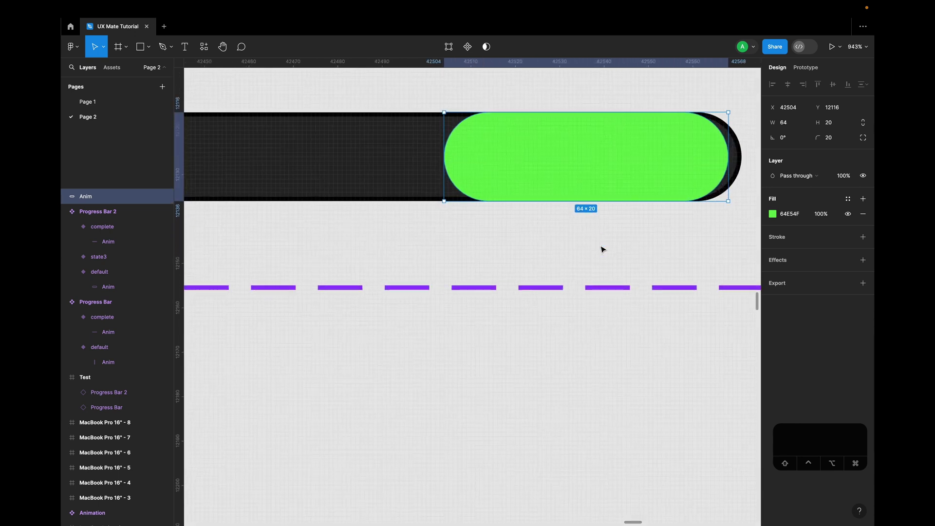
pyautogui.press('super+z')
pyautogui.press('super+z')
pyautogui.press('super+z')
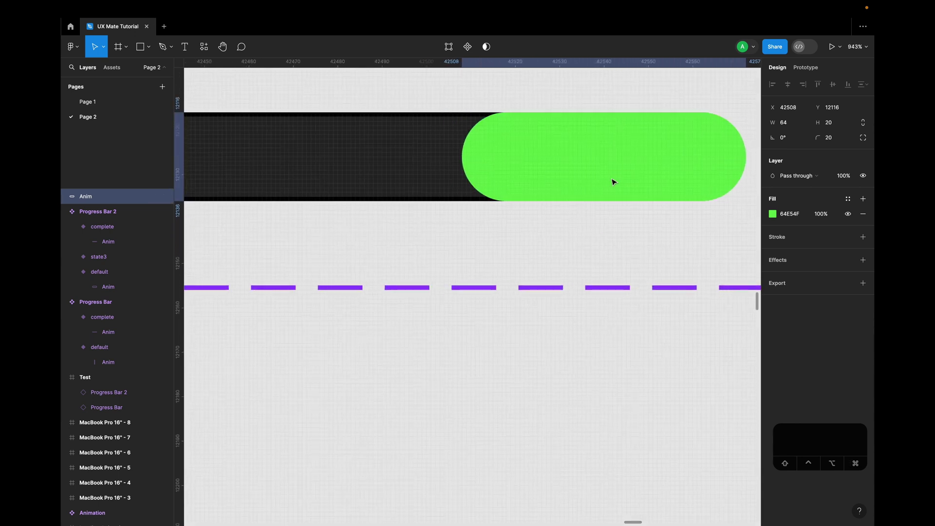
# Step: Shift the third variant's green Anim fill horizontally to the right end of its bar, at X 959, keeping it inside the variant
pyautogui.scroll(-10, 541, 198)
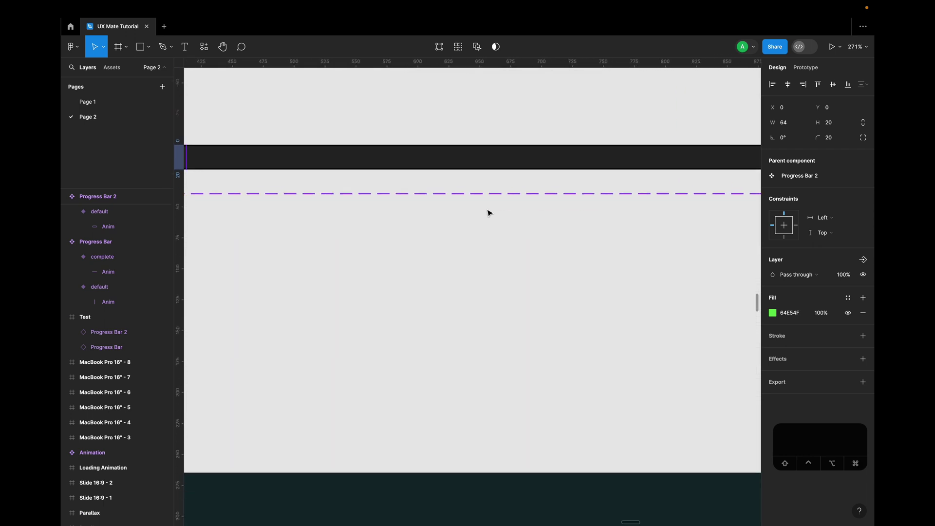
pyautogui.moveTo(357, 194); pyautogui.dragTo(385, 195)
pyautogui.hotkey('shift', 'Right')
pyautogui.hotkey('shift', 'Right')
pyautogui.hotkey('shift', 'Right')
pyautogui.hotkey('shift', 'Right')
pyautogui.hotkey('shift', 'Right')
pyautogui.hotkey('shift', 'Right')
pyautogui.hotkey('shift', 'Right')
pyautogui.hotkey('shift', 'Right')
pyautogui.hotkey('shift', 'Right')
pyautogui.hotkey('shift', 'Right')
pyautogui.hotkey('shift', 'Right')
pyautogui.hotkey('shift', 'Right')
pyautogui.hotkey('shift', 'Right')
pyautogui.hotkey('shift', 'Right')
pyautogui.hotkey('shift', 'Right')
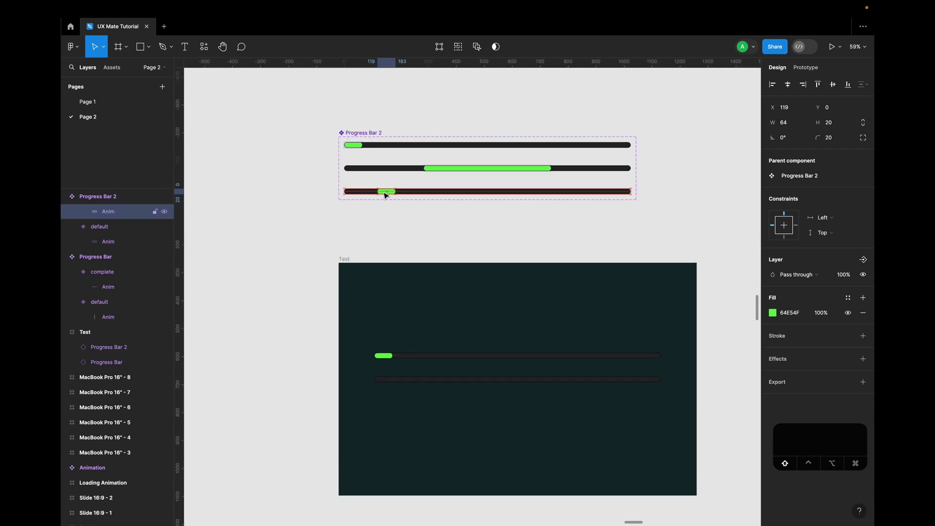
pyautogui.hotkey('shift', 'Right')
pyautogui.hotkey('shift', 'Right')
pyautogui.hotkey('shift', 'Right')
pyautogui.hotkey('shift', 'Right')
pyautogui.hotkey('shift', 'Right')
pyautogui.hotkey('shift', 'Right')
pyautogui.hotkey('shift', 'Right')
pyautogui.hotkey('shift', 'Right')
pyautogui.hotkey('shift', 'Right')
pyautogui.hotkey('shift', 'Right')
pyautogui.hotkey('shift', 'Right')
pyautogui.hotkey('shift', 'Right')
pyautogui.hotkey('shift', 'Right')
pyautogui.hotkey('shift', 'Right')
pyautogui.hotkey('shift', 'Right')
pyautogui.hotkey('shift', 'Right')
pyautogui.hotkey('shift', 'Right')
pyautogui.hotkey('shift', 'Right')
pyautogui.hotkey('shift', 'Right')
pyautogui.hotkey('shift', 'Right')
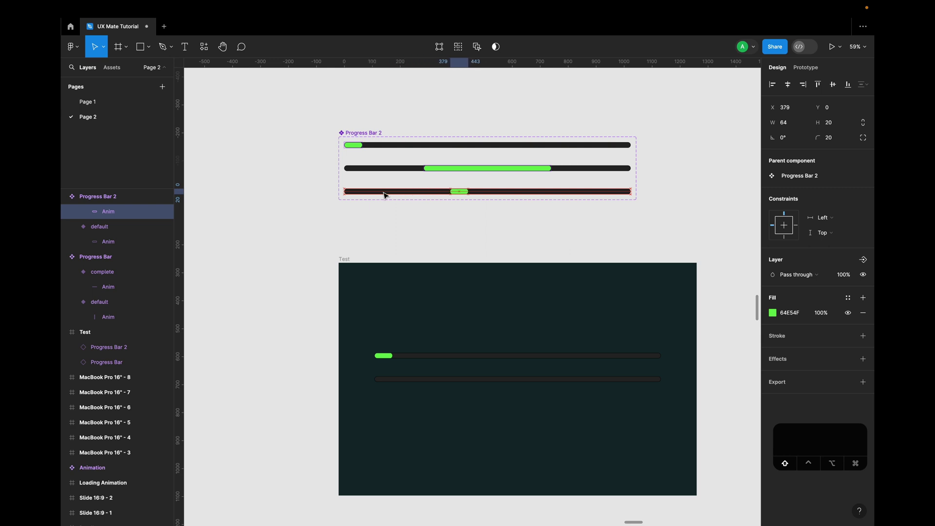
pyautogui.hotkey('shift', 'Right')
pyautogui.hotkey('shift', 'Right')
pyautogui.hotkey('shift', 'Right')
pyautogui.hotkey('shift', 'Right')
pyautogui.hotkey('shift', 'Right')
pyautogui.hotkey('shift', 'Right')
pyautogui.hotkey('shift', 'Right')
pyautogui.hotkey('shift', 'Right')
pyautogui.hotkey('shift', 'Right')
pyautogui.hotkey('shift', 'Right')
pyautogui.hotkey('shift', 'Right')
pyautogui.hotkey('shift', 'Right')
pyautogui.hotkey('shift', 'Right')
pyautogui.hotkey('shift', 'Right')
pyautogui.hotkey('shift', 'Right')
pyautogui.hotkey('shift', 'Right')
pyautogui.hotkey('shift', 'Right')
pyautogui.hotkey('shift', 'Right')
pyautogui.hotkey('shift', 'Right')
pyautogui.hotkey('shift', 'Right')
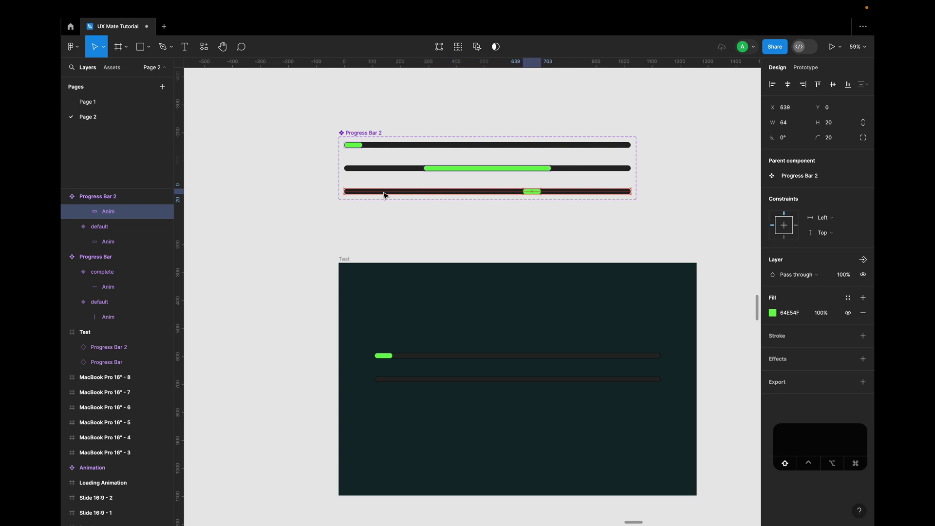
pyautogui.hotkey('shift', 'Right')
pyautogui.hotkey('shift', 'Right')
pyautogui.hotkey('shift', 'Right')
pyautogui.hotkey('shift', 'Right')
pyautogui.hotkey('shift', 'Right')
pyautogui.hotkey('shift', 'Right')
pyautogui.hotkey('shift', 'Right')
pyautogui.hotkey('shift', 'Right')
pyautogui.hotkey('shift', 'Right')
pyautogui.hotkey('shift', 'Right')
pyautogui.hotkey('shift', 'Right')
pyautogui.hotkey('shift', 'Right')
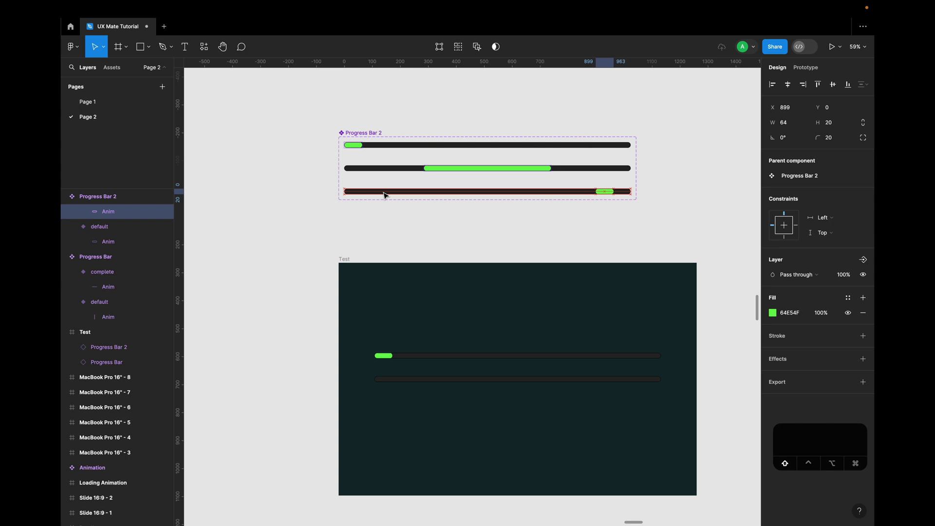
pyautogui.hotkey('shift', '2')
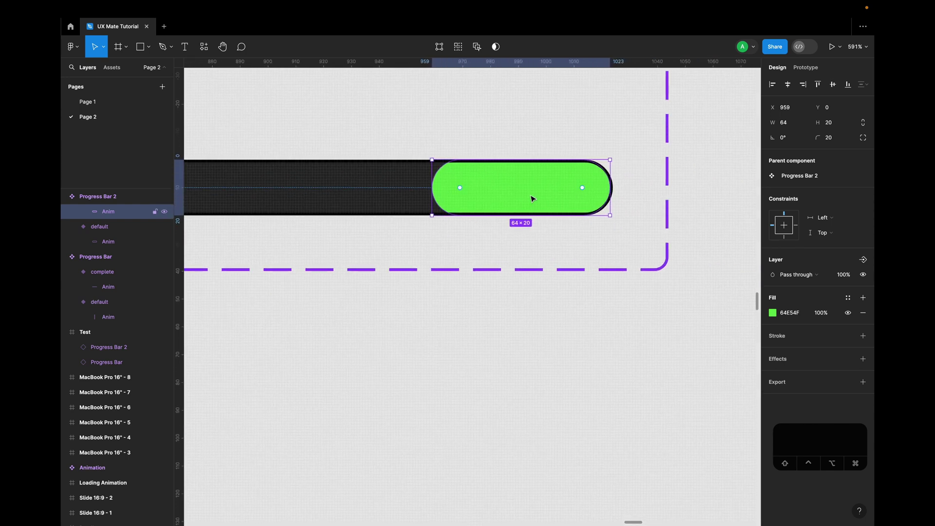
pyautogui.scroll(-5, 475, 272)
pyautogui.scroll(-5, 466, 326)
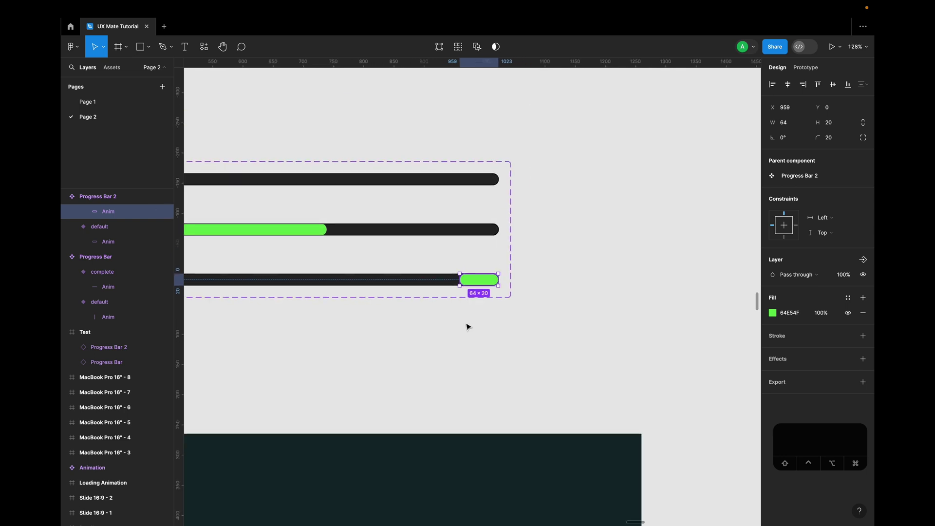
# Step: Draw a new frame about 274 × 152 px on the empty canvas to the right of Progress Bar 2
pyautogui.click(507, 268)
pyautogui.click(122, 47)
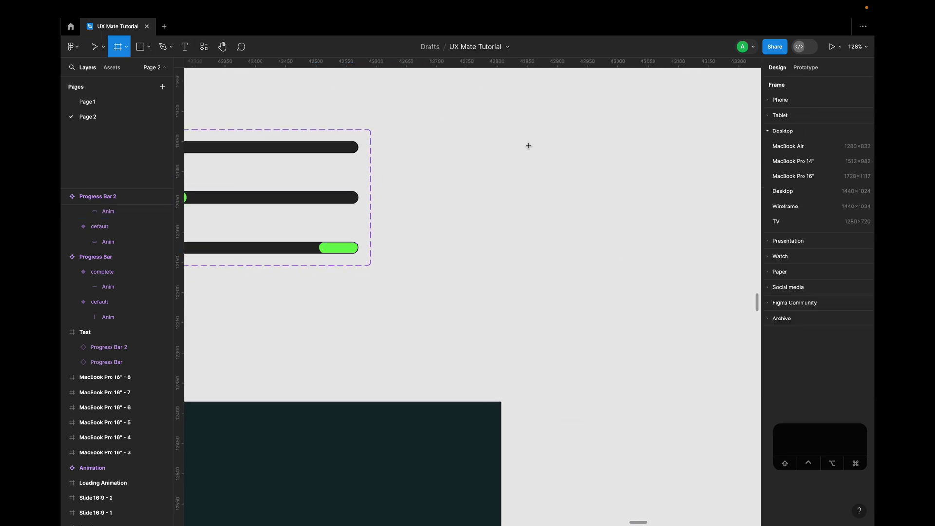
pyautogui.moveTo(487, 125); pyautogui.dragTo(652, 217)
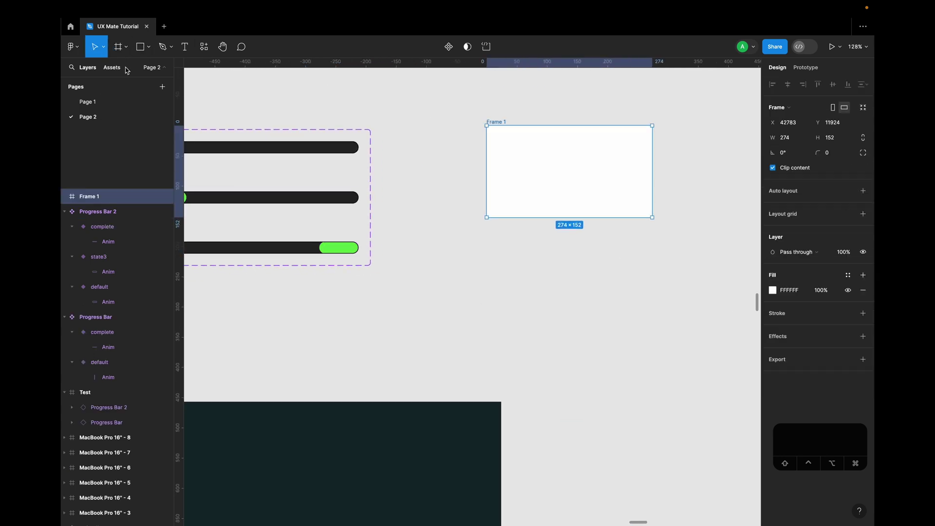
# Step: Draw a rectangle in the new frame and delete the frame together with it
pyautogui.click(140, 47)
pyautogui.moveTo(518, 264)
pyautogui.mouseDown()
pyautogui.moveTo(563, 301)
pyautogui.moveTo(543, 171)
pyautogui.moveTo(584, 125)
pyautogui.moveTo(580, 151)
pyautogui.moveTo(585, 113)
pyautogui.moveTo(583, 168)
pyautogui.moveTo(587, 155)
pyautogui.moveTo(575, 173)
pyautogui.moveTo(586, 109)
pyautogui.moveTo(583, 120)
pyautogui.mouseUp()
pyautogui.click(498, 122)
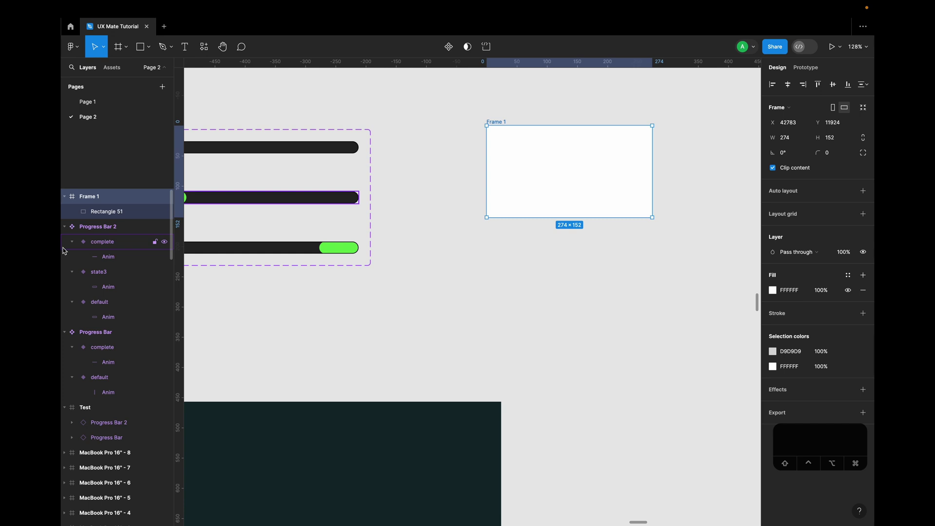
pyautogui.press('Delete')
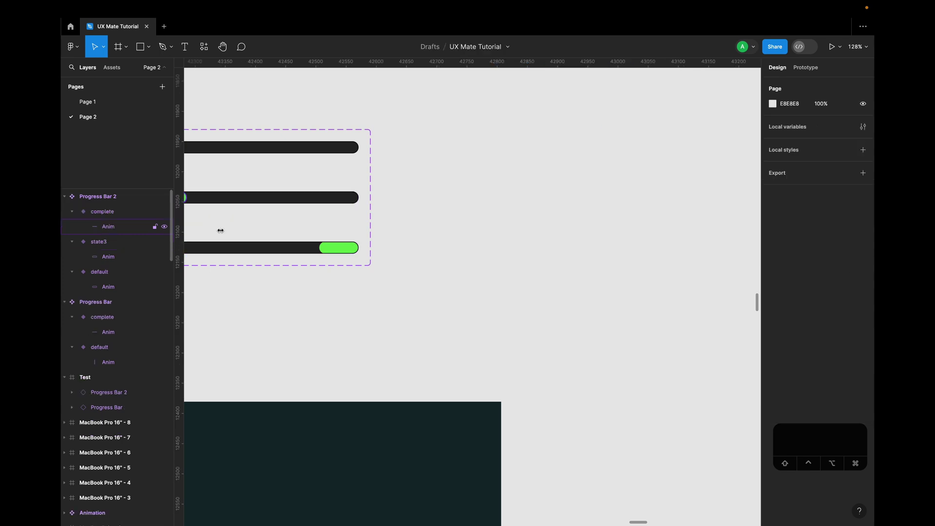
# Step: Redirect the after-delay connection of Progress Bar 2's state3 variant so that it changes to the default variant
pyautogui.hotkey('shift', '1')
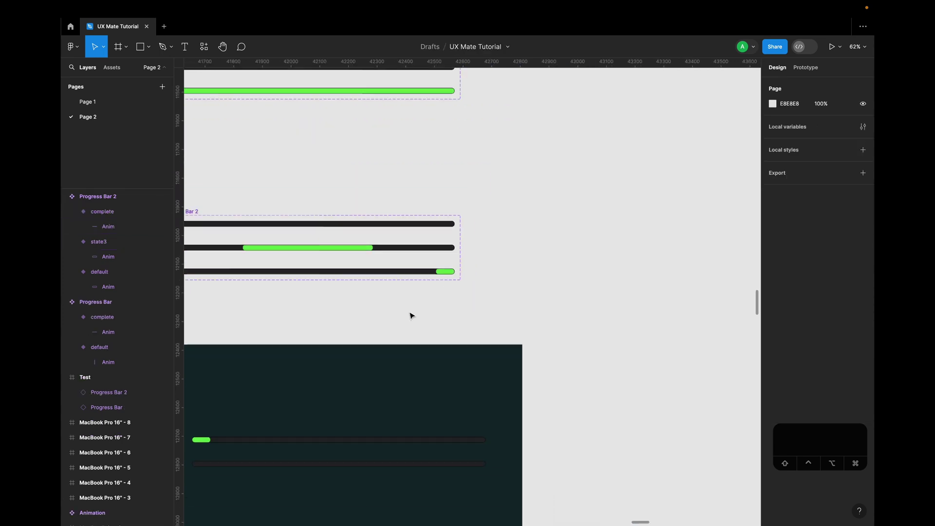
pyautogui.scroll(5, 343, 266)
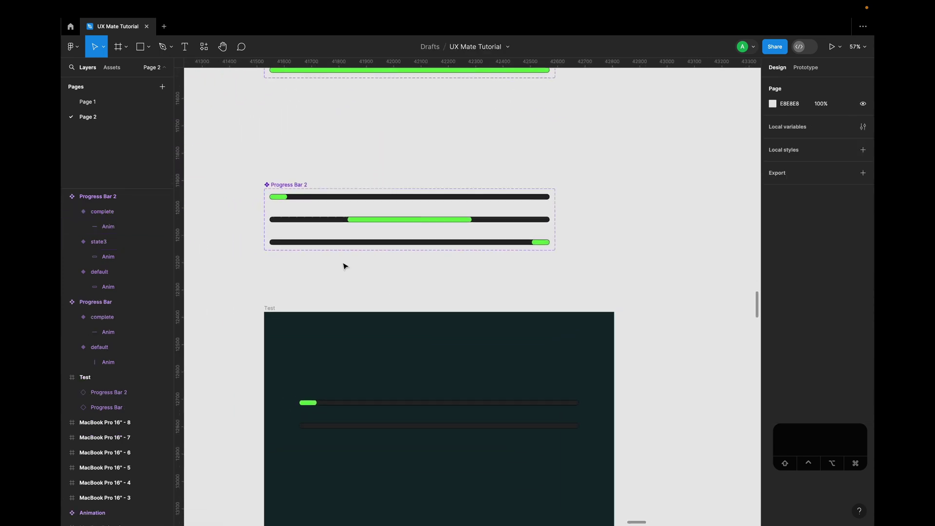
pyautogui.click(805, 67)
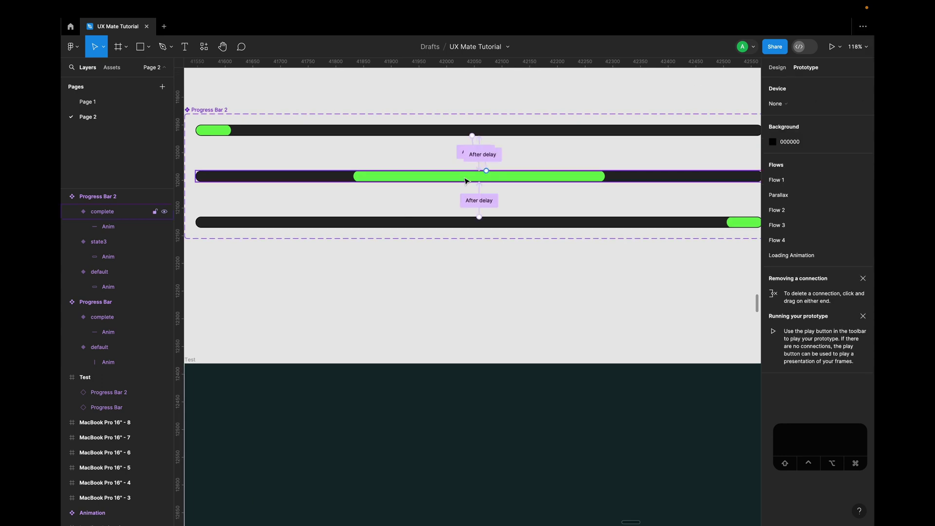
pyautogui.scroll(5, 477, 194)
pyautogui.scroll(-5, 497, 180)
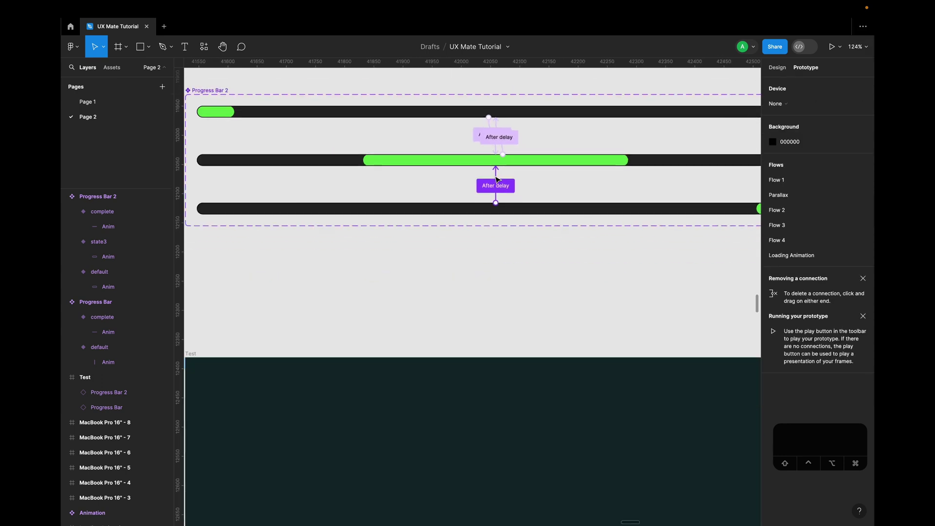
pyautogui.moveTo(496, 166); pyautogui.dragTo(587, 106)
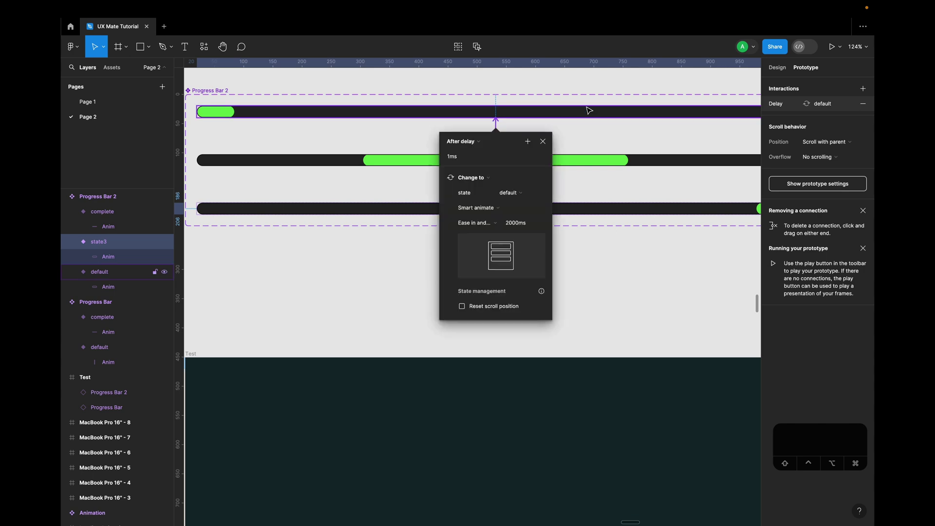
pyautogui.click(321, 165)
# Step: Connect the complete variant to state3 after a delay and set this Smart animate transition's duration to 2000 ms
pyautogui.scroll(-3, 321, 166)
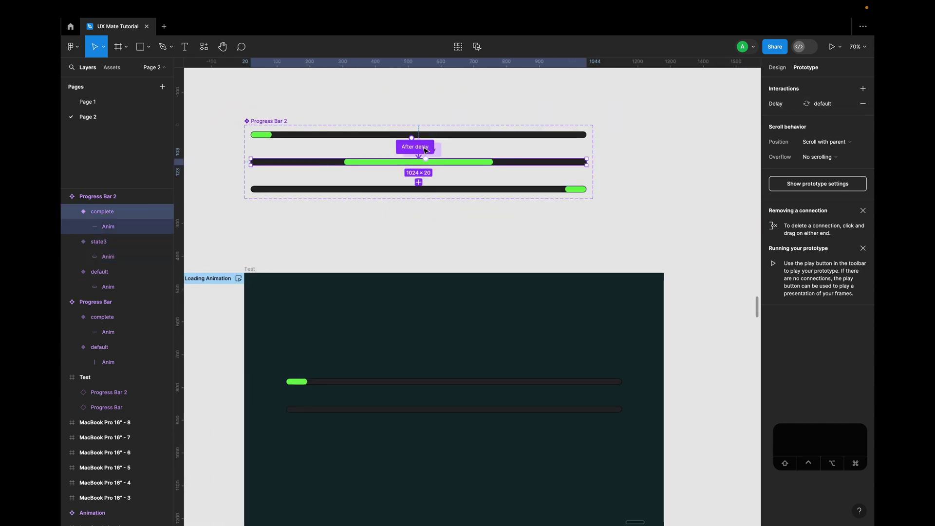
pyautogui.scroll(6, 407, 133)
pyautogui.moveTo(411, 147); pyautogui.dragTo(551, 286)
pyautogui.scroll(-3, 512, 244)
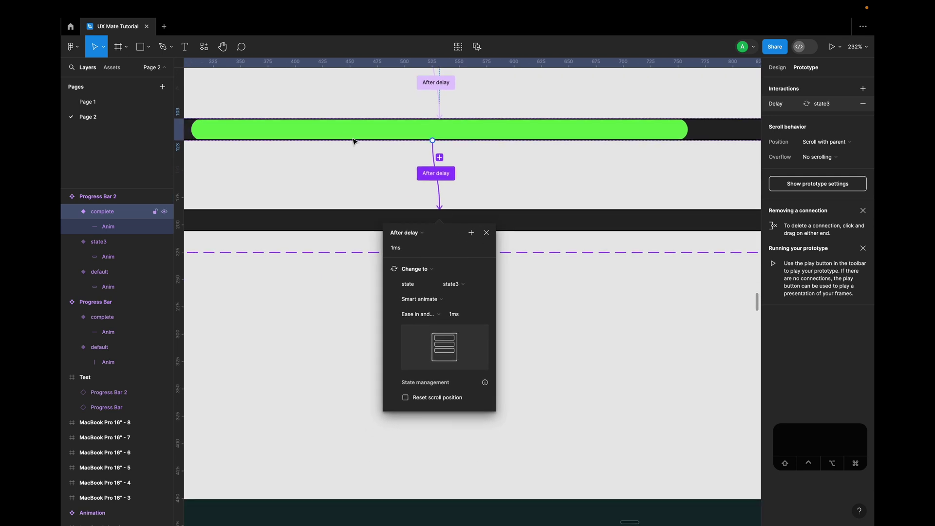
pyautogui.click(456, 320)
pyautogui.press('Return')
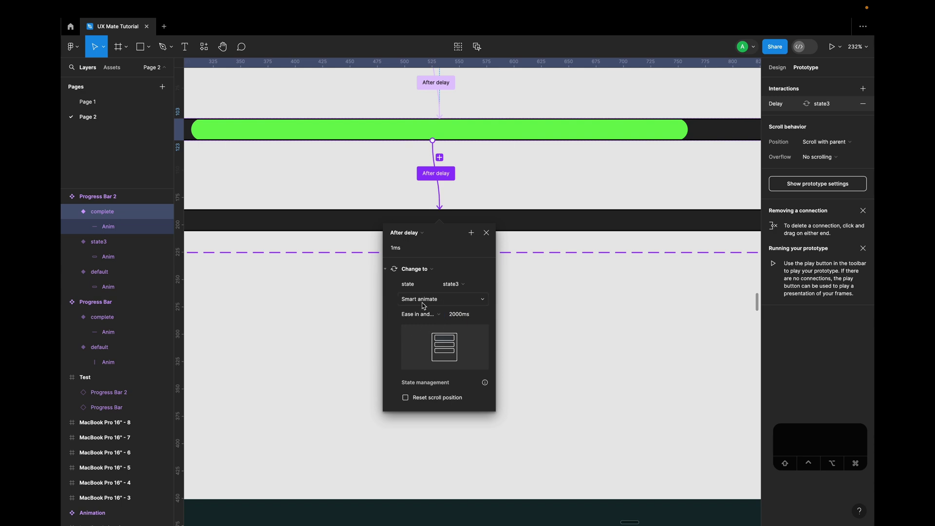
pyautogui.click(353, 316)
# Step: Preview the Test frame's Loading Animation flow to check the three-state bar's movement, and close the preview
pyautogui.scroll(-10, 353, 315)
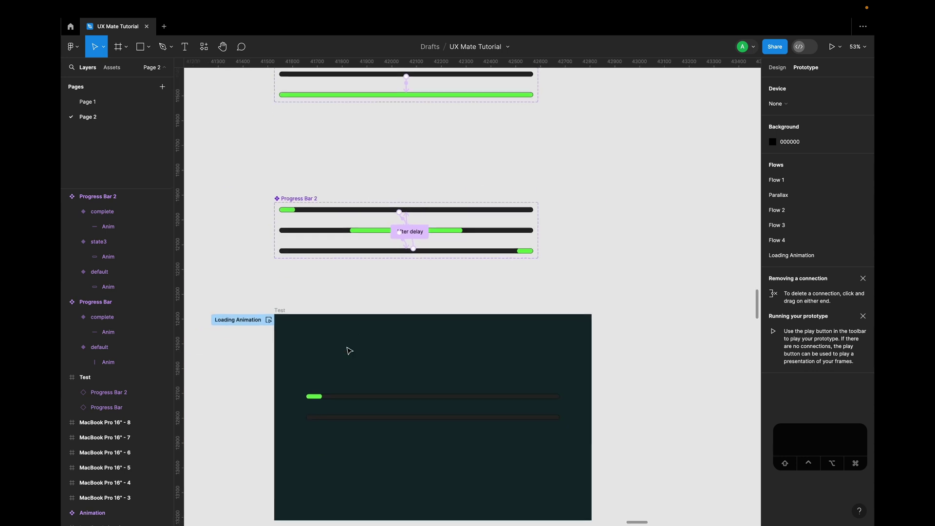
pyautogui.scroll(-1, 280, 292)
pyautogui.click(279, 291)
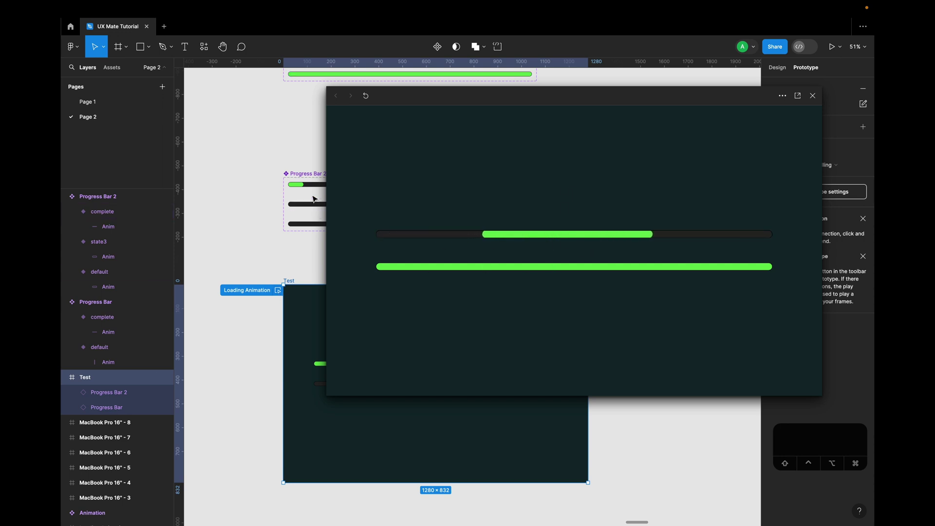
pyautogui.click(295, 185)
pyautogui.click(306, 203)
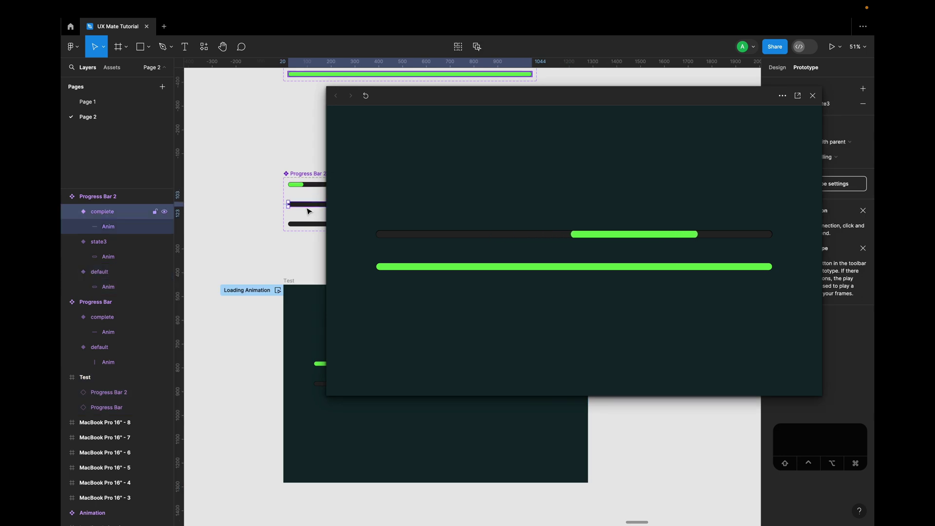
pyautogui.click(814, 96)
# Step: Select the after-delay connections of the default and complete variants together and set their transition duration to 1 s
pyautogui.scroll(5, 403, 197)
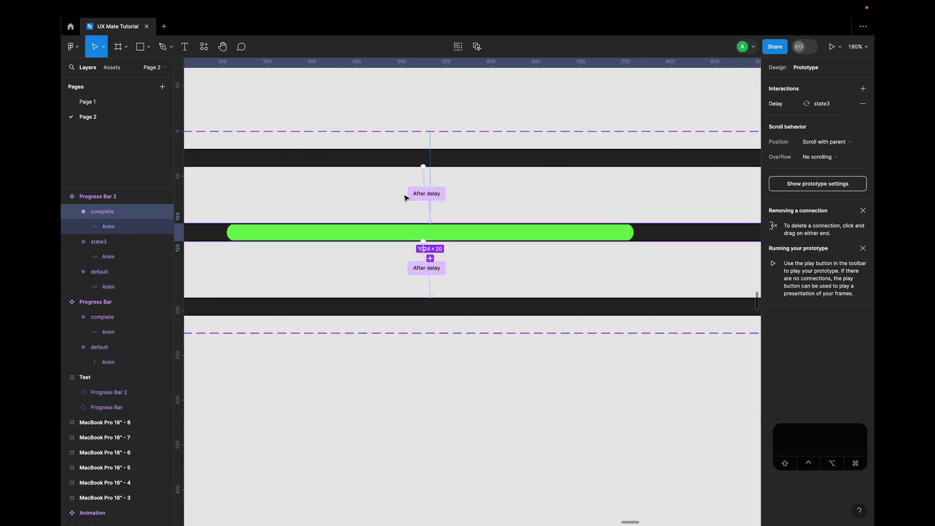
pyautogui.click(427, 194)
pyautogui.click(514, 239)
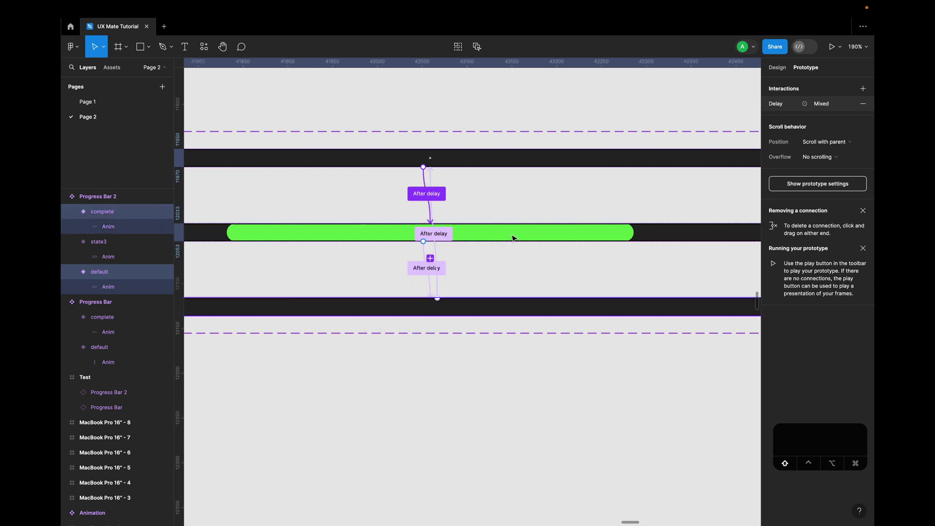
pyautogui.click(492, 261)
pyautogui.click(426, 268)
pyautogui.keyDown('shift'); pyautogui.click(421, 193); pyautogui.keyUp('shift')
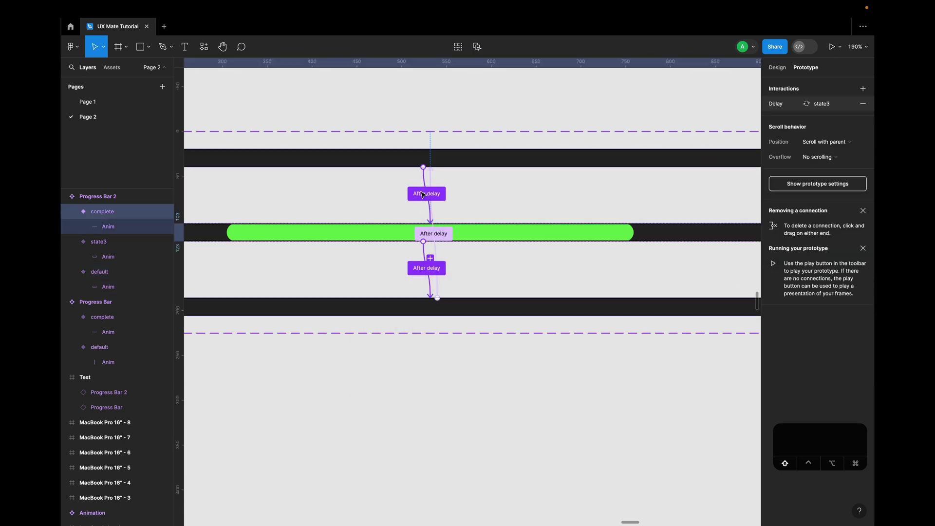
pyautogui.click(439, 294)
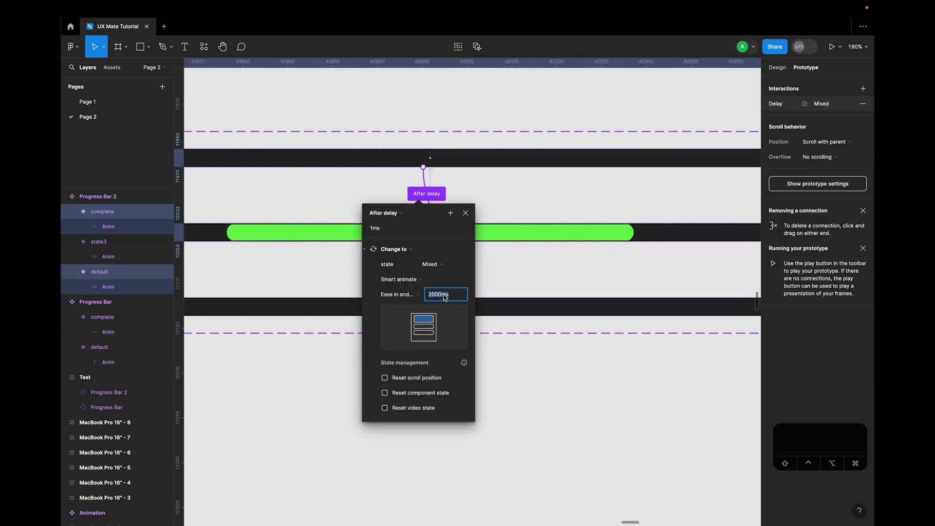
pyautogui.write('1')
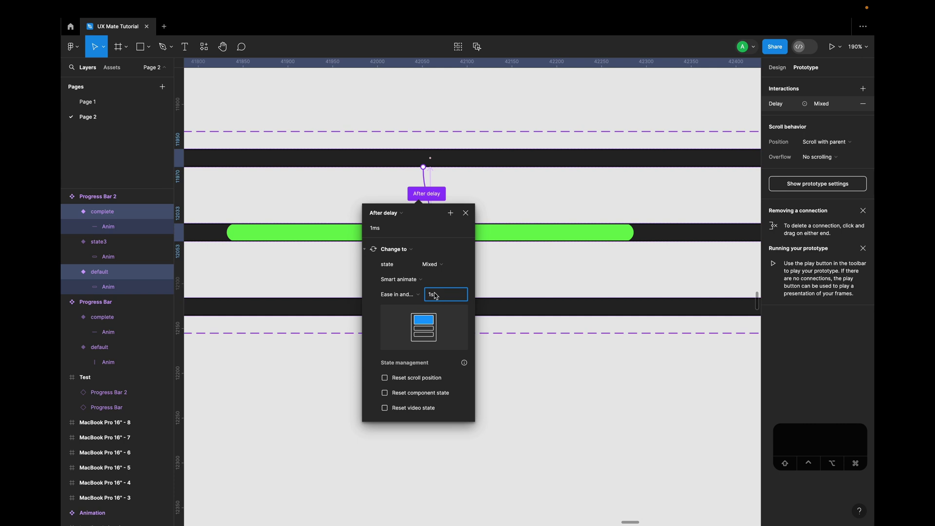
# Step: Change both connections' easing to Custom spring and shape the curve to stiffness 111, damping 13.4 and mass 1
pyautogui.click(395, 294)
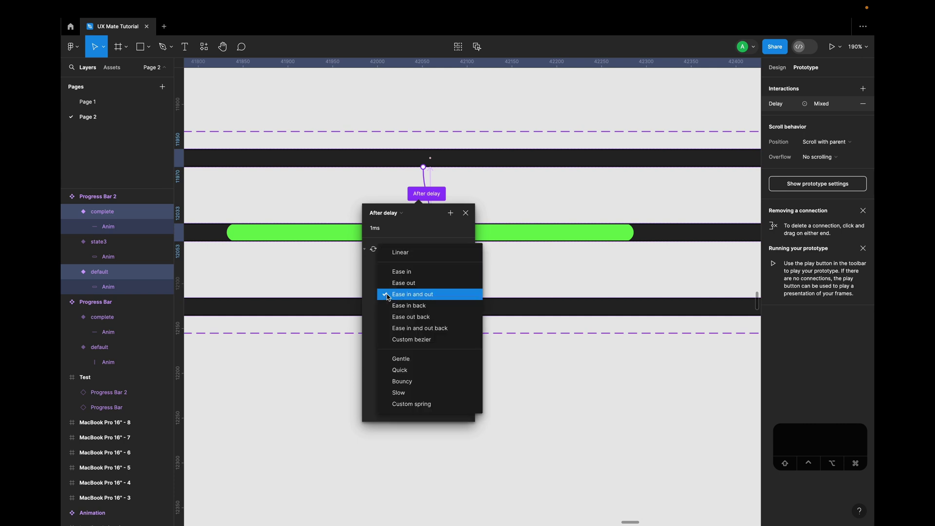
pyautogui.click(414, 404)
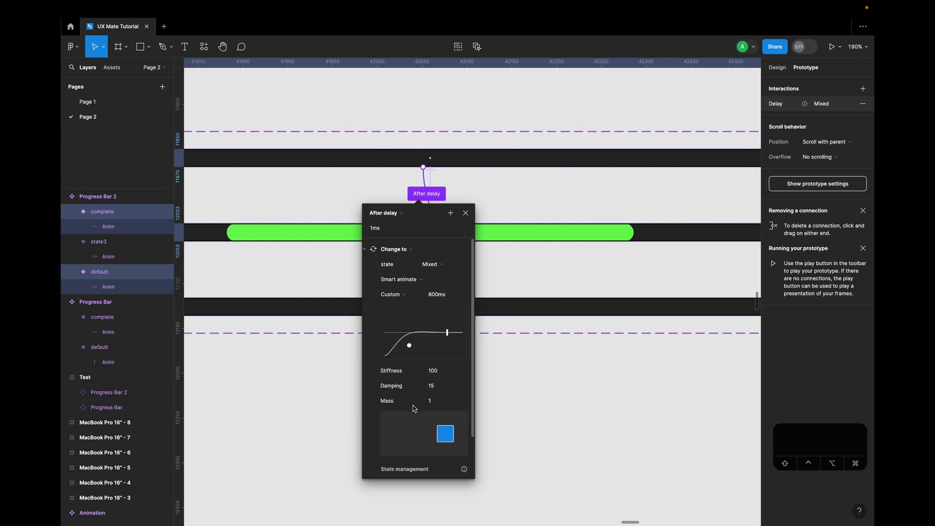
pyautogui.moveTo(410, 345); pyautogui.dragTo(410, 343)
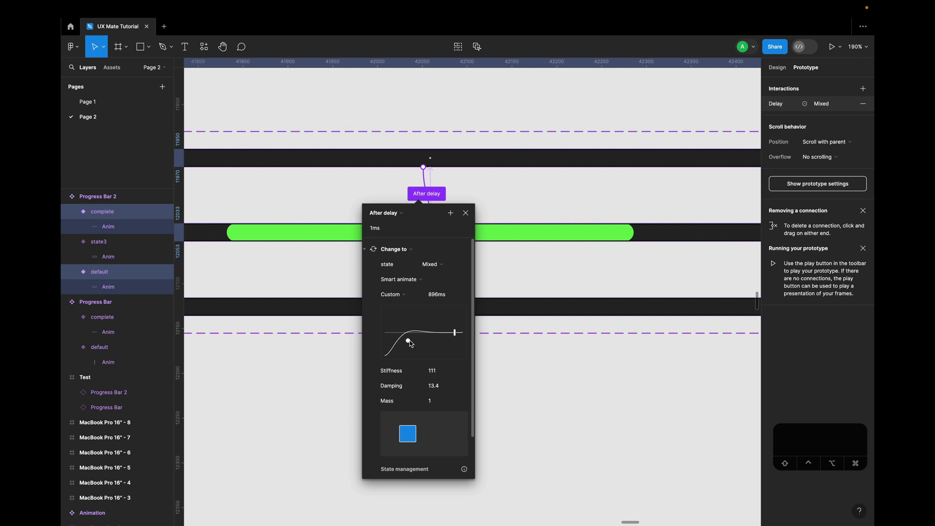
pyautogui.click(466, 214)
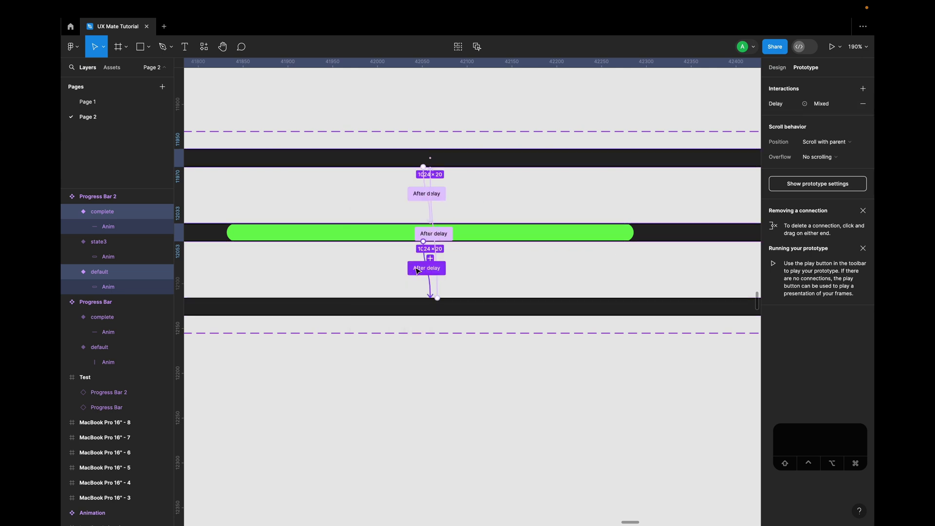
# Step: Preview the Loading Animation flow with the custom spring easing, move the preview window aside, and close it
pyautogui.scroll(-10, 417, 272)
pyautogui.click(343, 276)
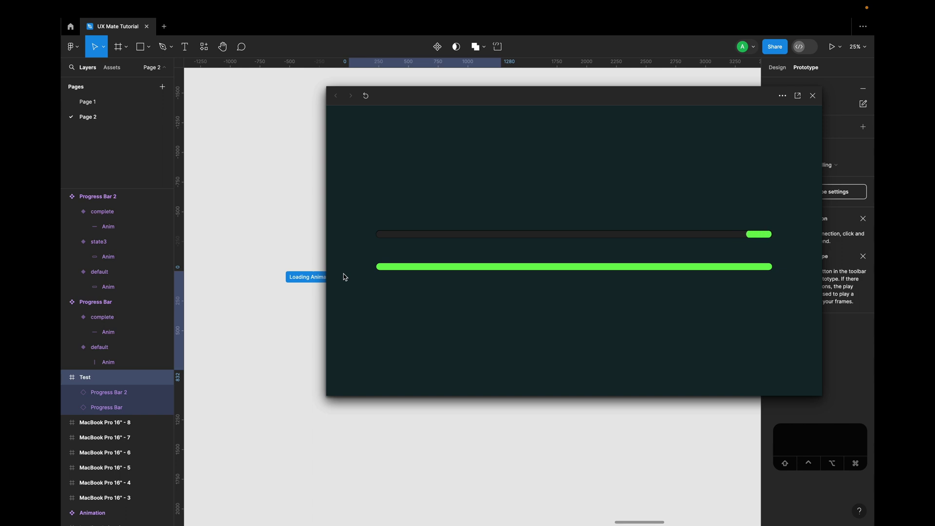
pyautogui.moveTo(521, 112); pyautogui.dragTo(481, 139)
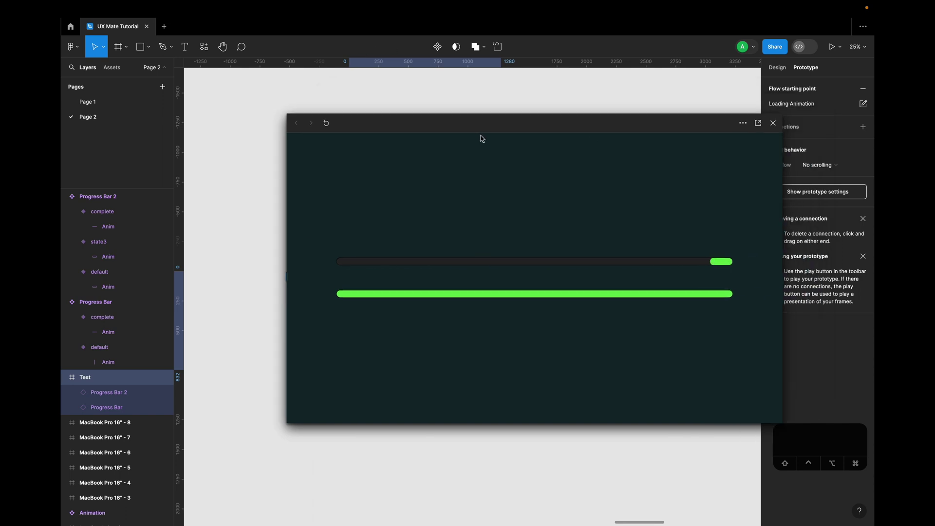
pyautogui.click(773, 123)
pyautogui.scroll(6, 399, 234)
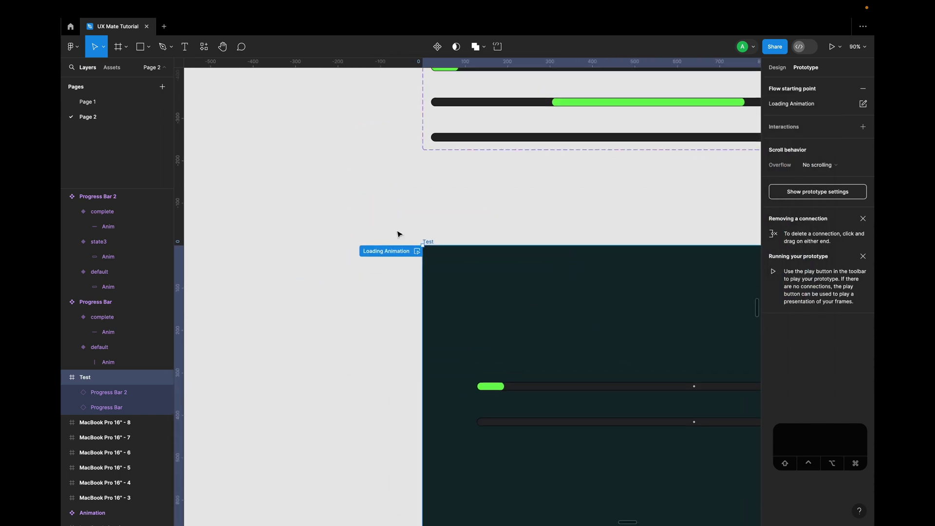
pyautogui.click(445, 117)
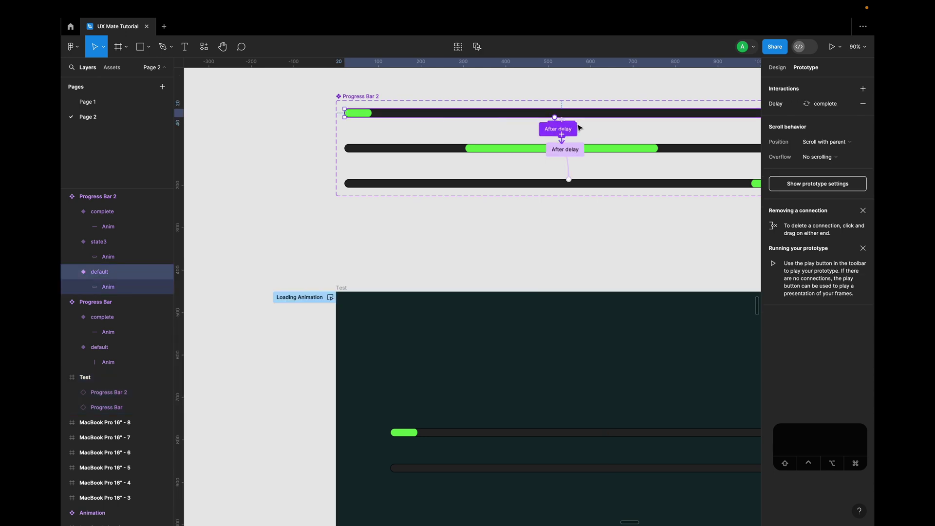
pyautogui.scroll(5, 563, 128)
pyautogui.click(508, 151)
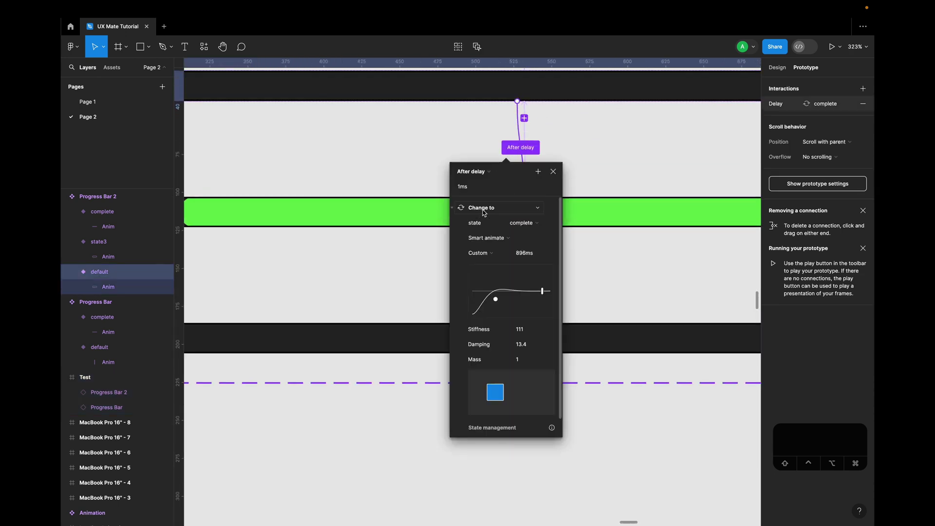
pyautogui.hscroll(-2, 559, 248)
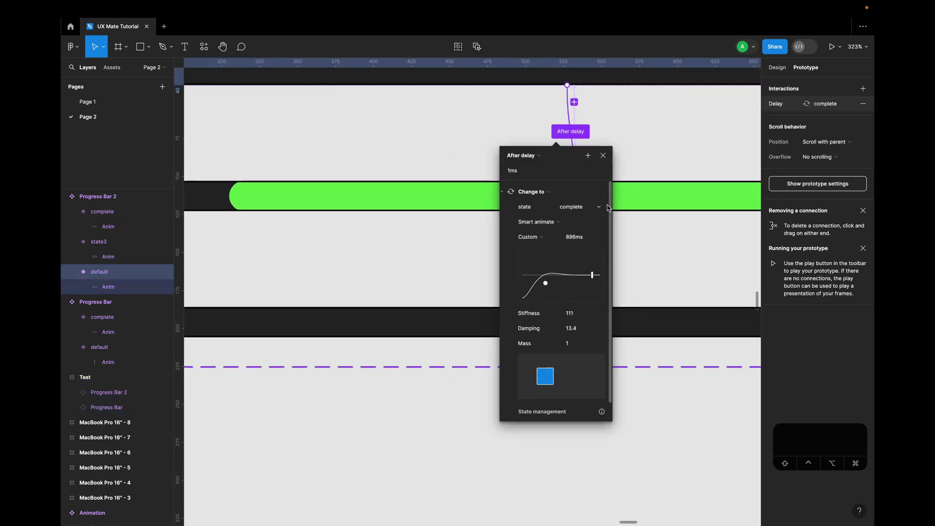
pyautogui.press('Escape')
# Step: Edit the complete and default variants' connections together, reshaping their spring curve to stiffness 56 and damping 8.43
pyautogui.click(583, 261)
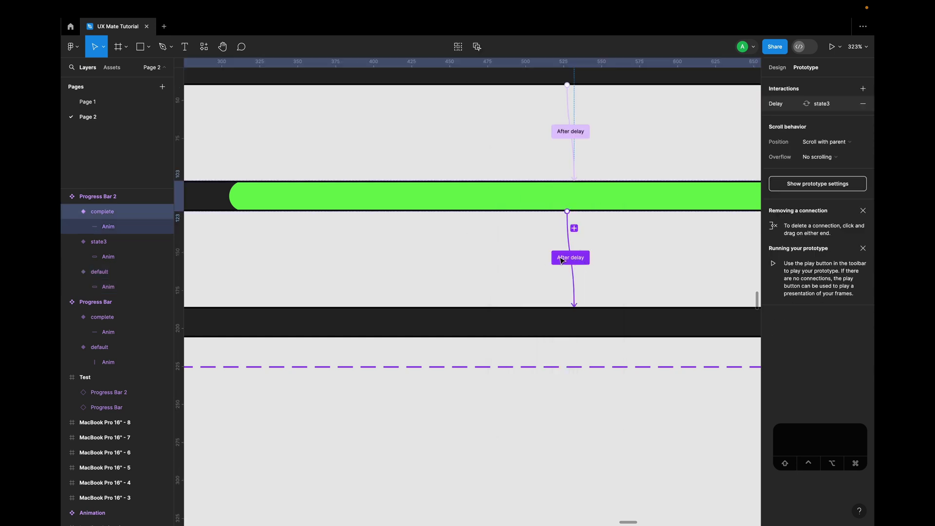
pyautogui.keyDown('shift'); pyautogui.click(559, 135); pyautogui.keyUp('shift')
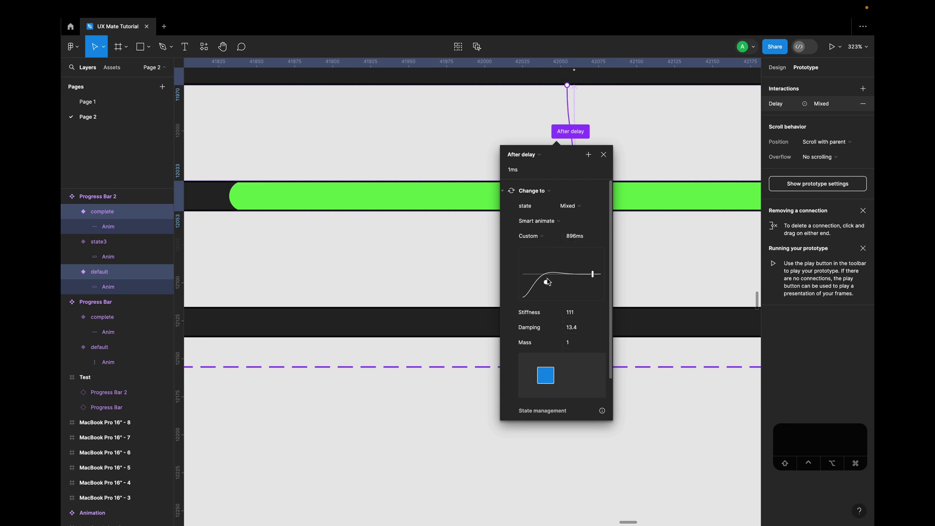
pyautogui.moveTo(547, 282); pyautogui.dragTo(551, 281)
pyautogui.moveTo(553, 282); pyautogui.dragTo(555, 281)
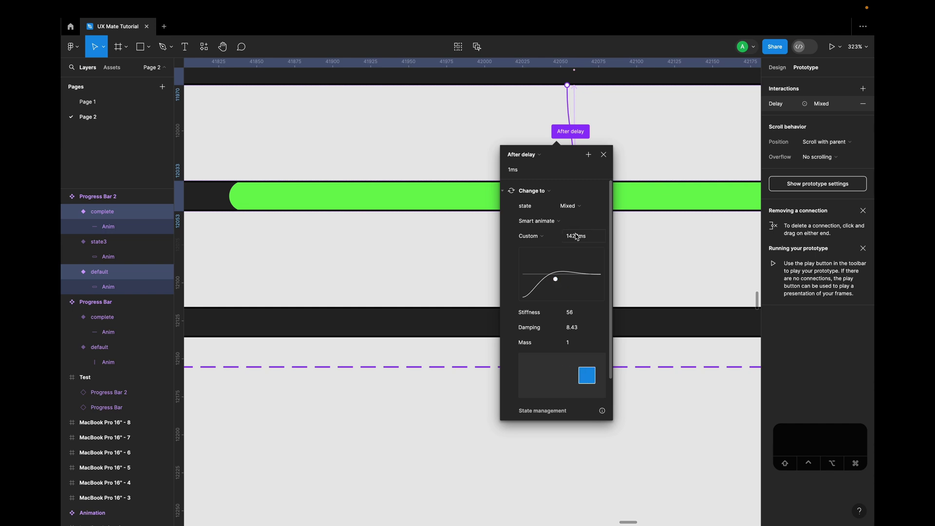
pyautogui.click(459, 246)
# Step: Preview the Test frame's Loading Animation flow again with the softened spring curve
pyautogui.scroll(-5, 458, 248)
pyautogui.scroll(-5, 378, 351)
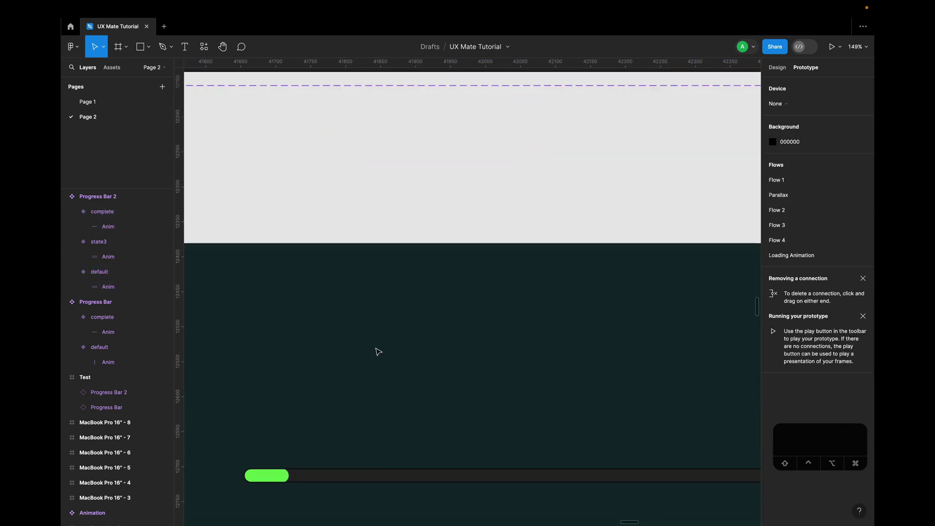
pyautogui.click(276, 222)
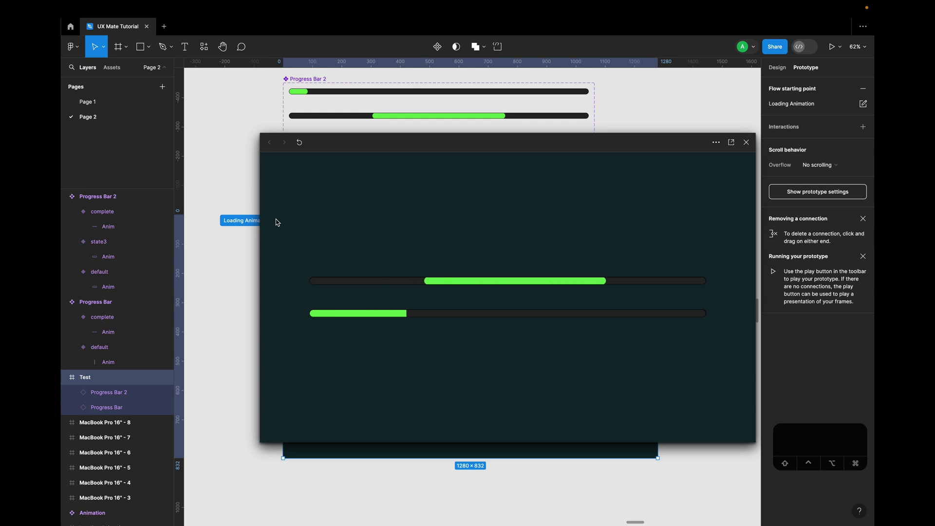